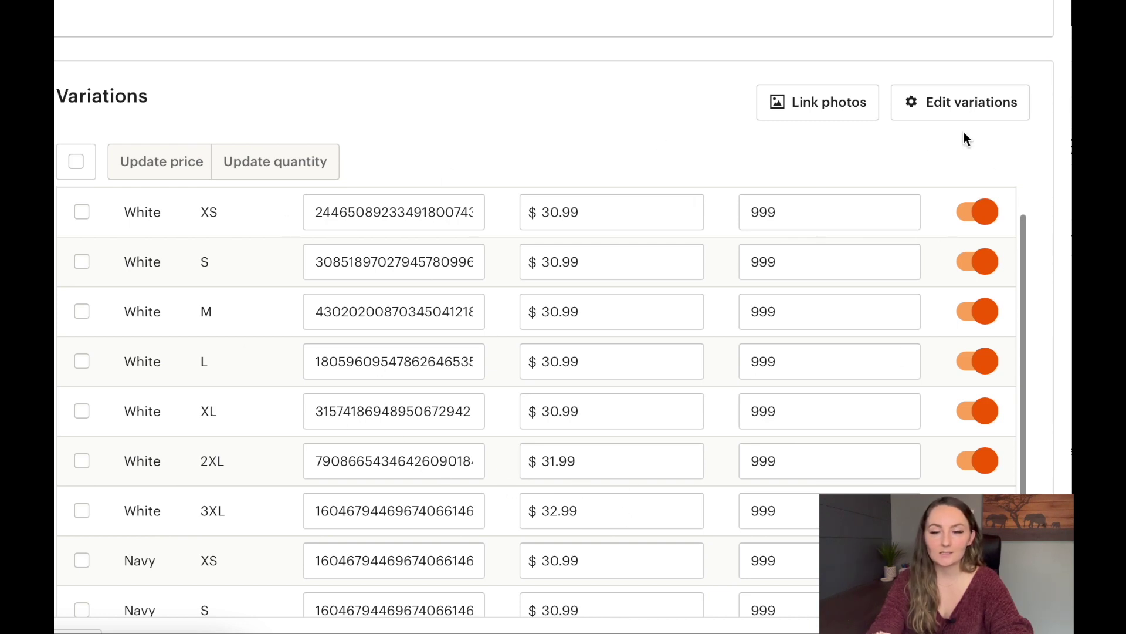
Open the listing's variations for editing and remove the existing color options, keeping the sizes.
{"action": "left_click", "coordinate": [981, 108]}
{"action": "left_click", "coordinate": [728, 253]}
{"action": "left_click", "coordinate": [728, 255]}
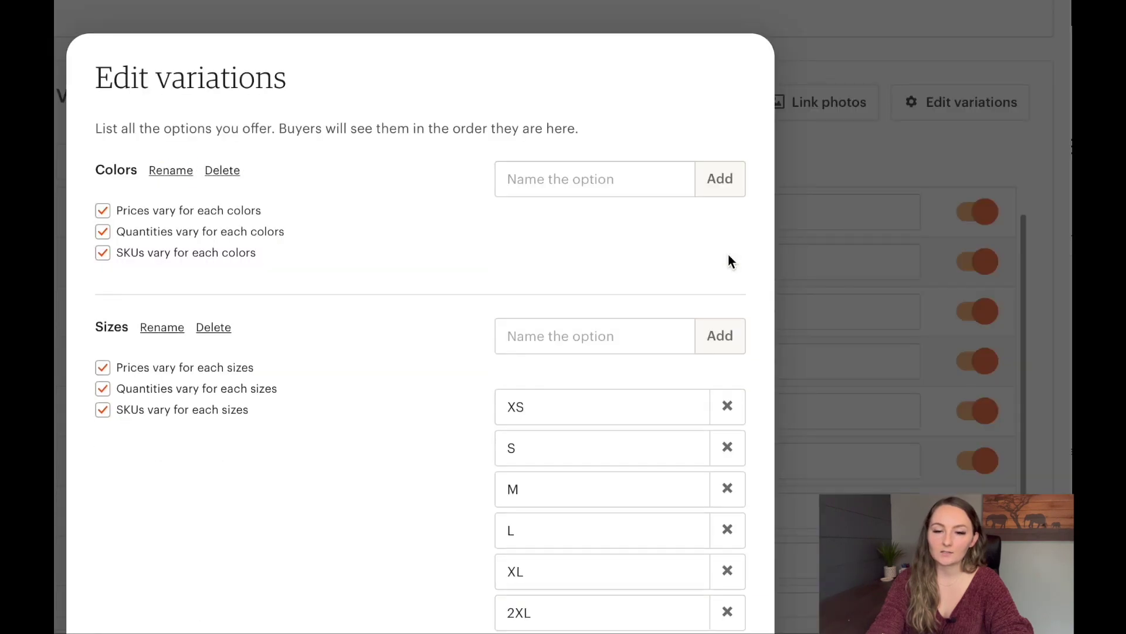
Add a color option named "Bride White Shirt" to the Colors variation.
{"action": "left_click", "coordinate": [629, 183]}
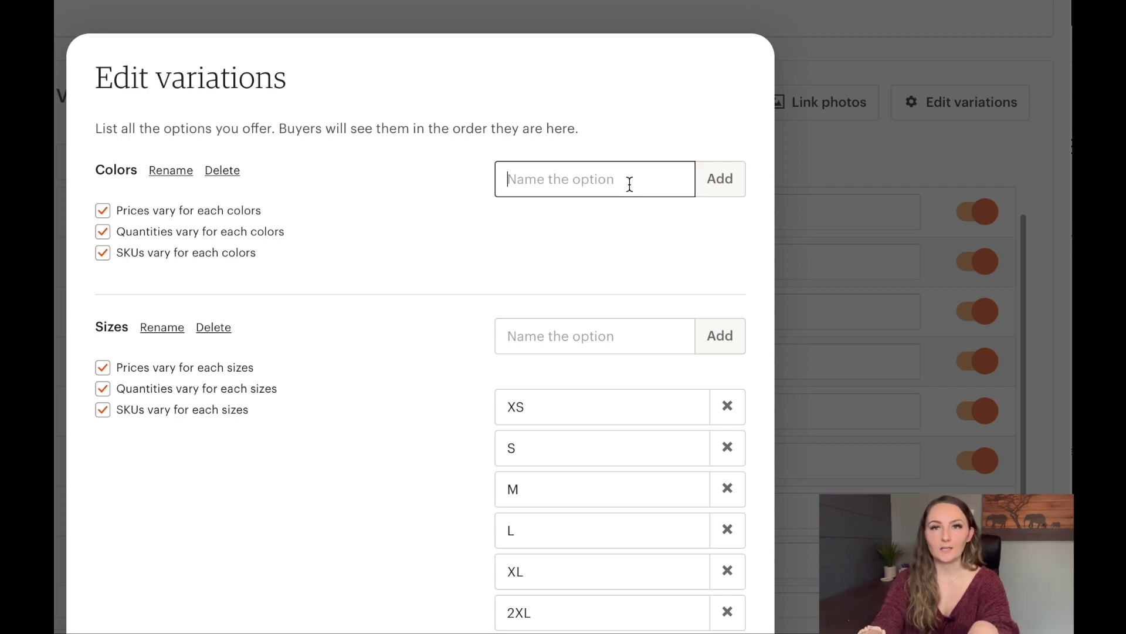
{"action": "type", "text": "Bride "}
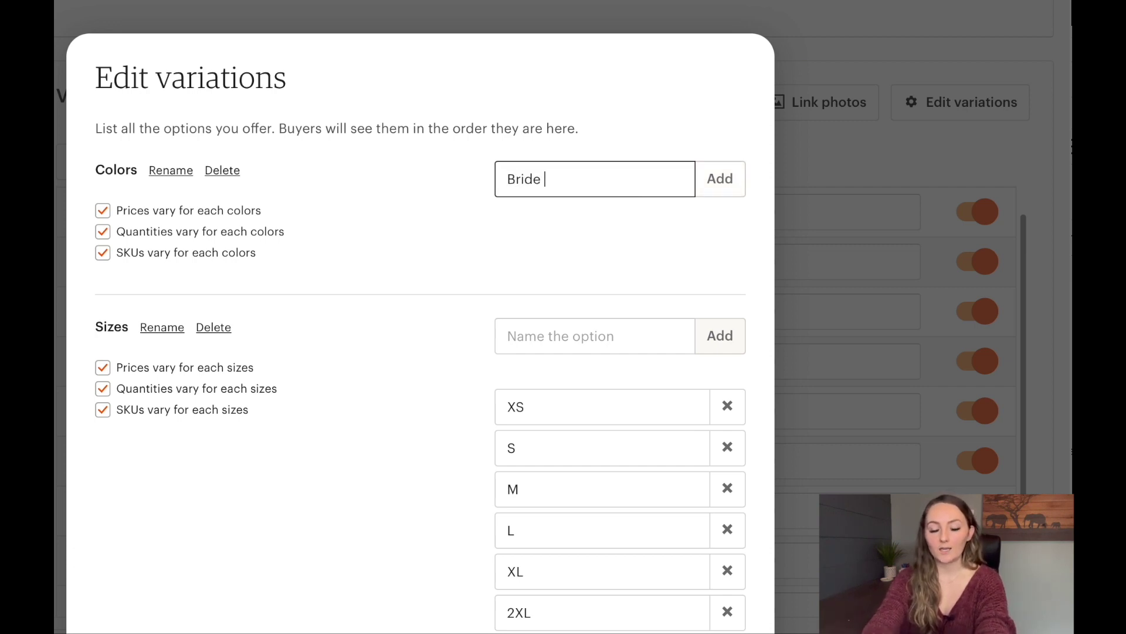
{"action": "type", "text": "White "}
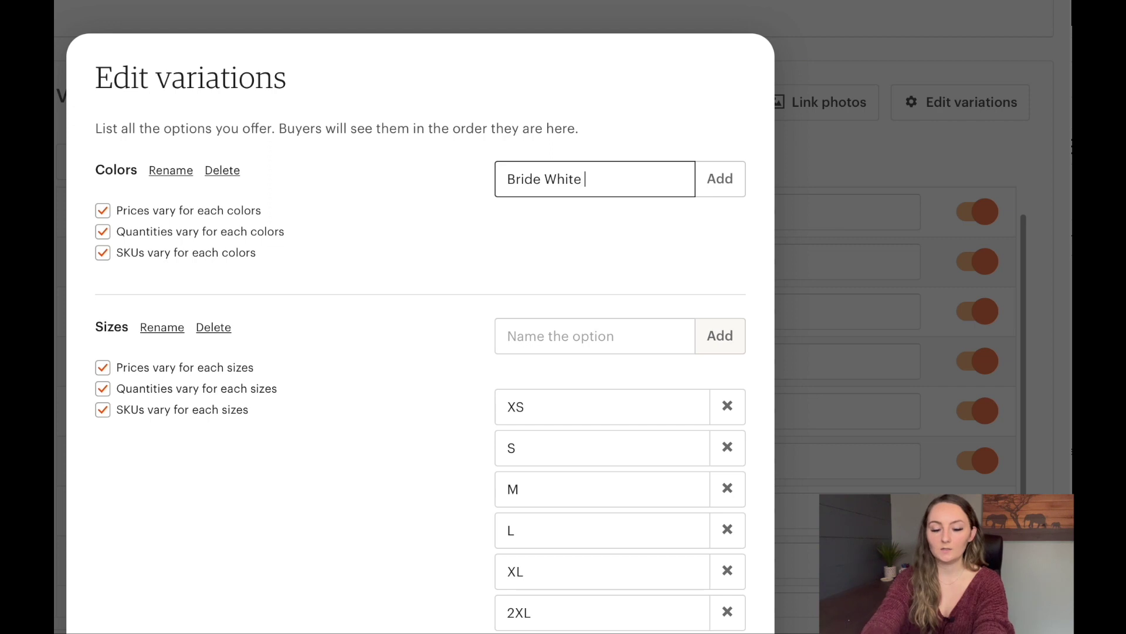
{"action": "type", "text": "Shirt"}
{"action": "left_click", "coordinate": [731, 182]}
Add two more color options named "I Do Crew Black" and "I Do Crew Maroon".
{"action": "left_click", "coordinate": [573, 183]}
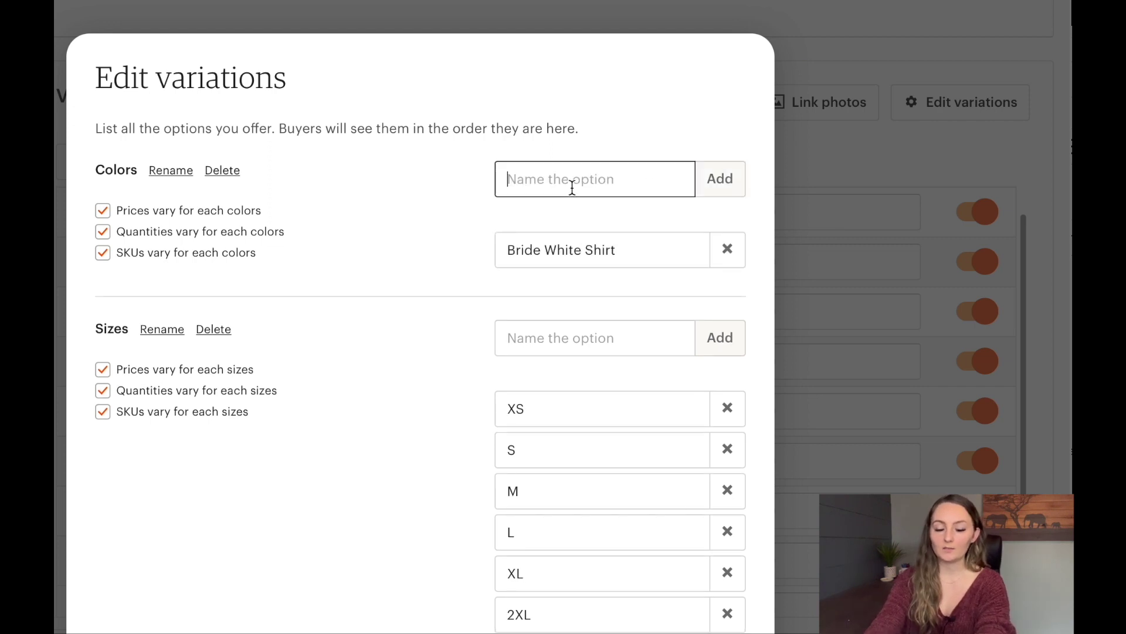
{"action": "type", "text": "I Do"}
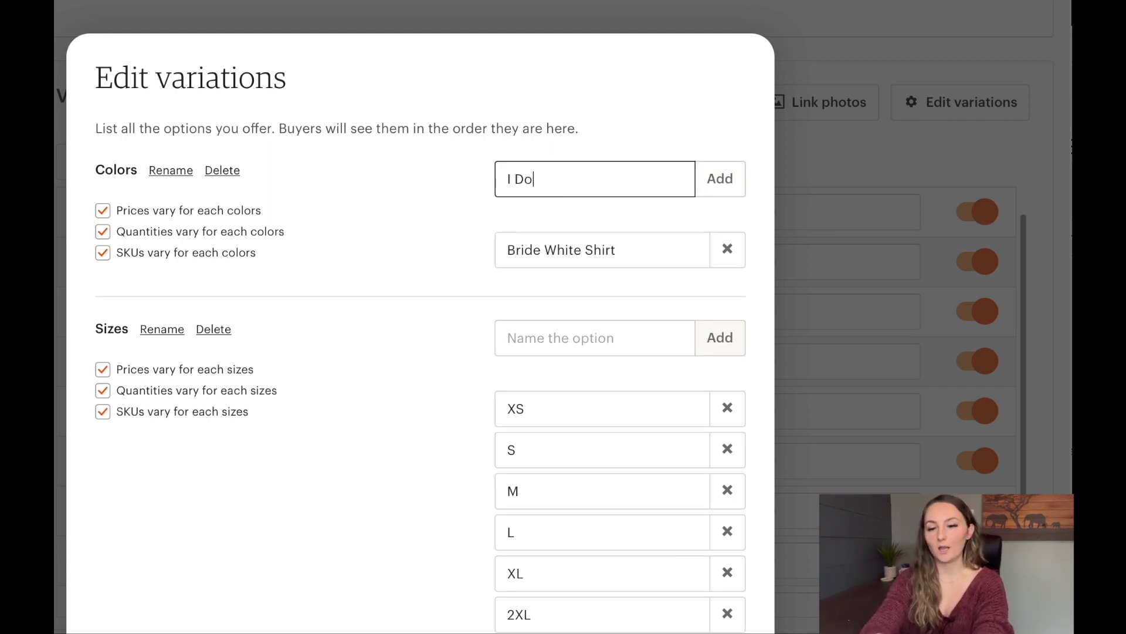
{"action": "type", "text": " Crew Black"}
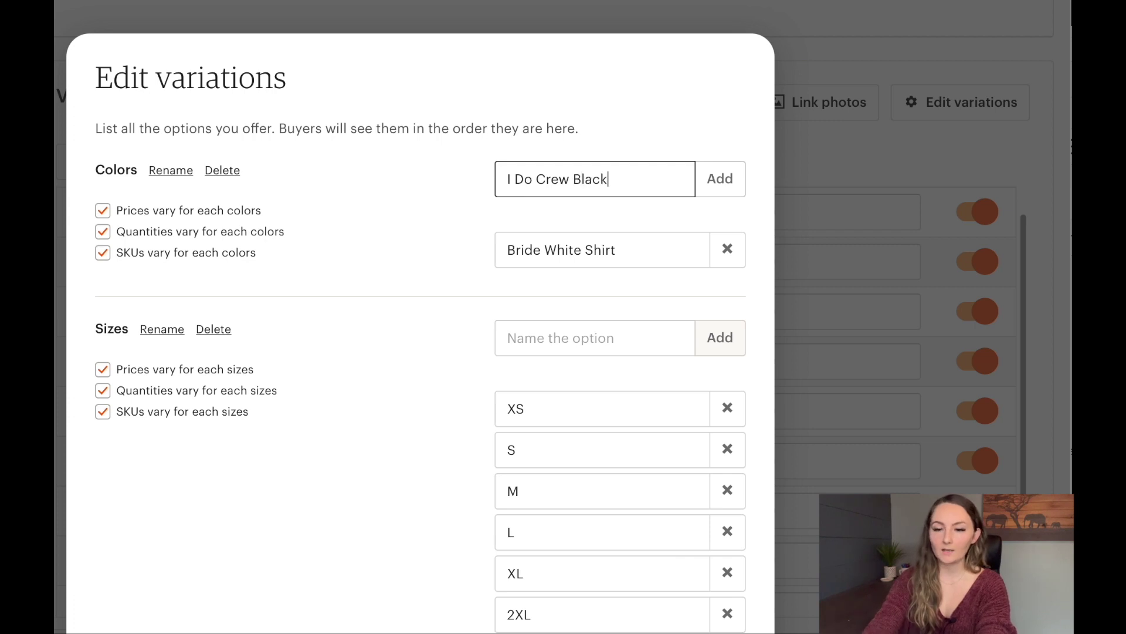
{"action": "left_click", "coordinate": [718, 186]}
{"action": "left_click", "coordinate": [596, 178]}
{"action": "type", "text": "I "}
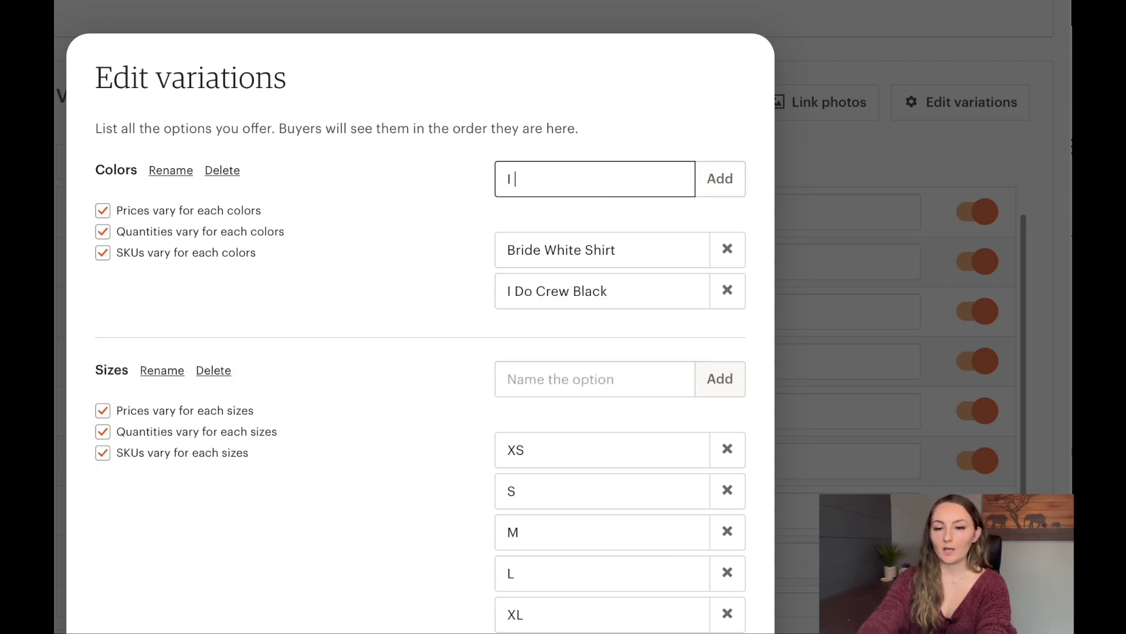
{"action": "type", "text": "Do Crew Maroon"}
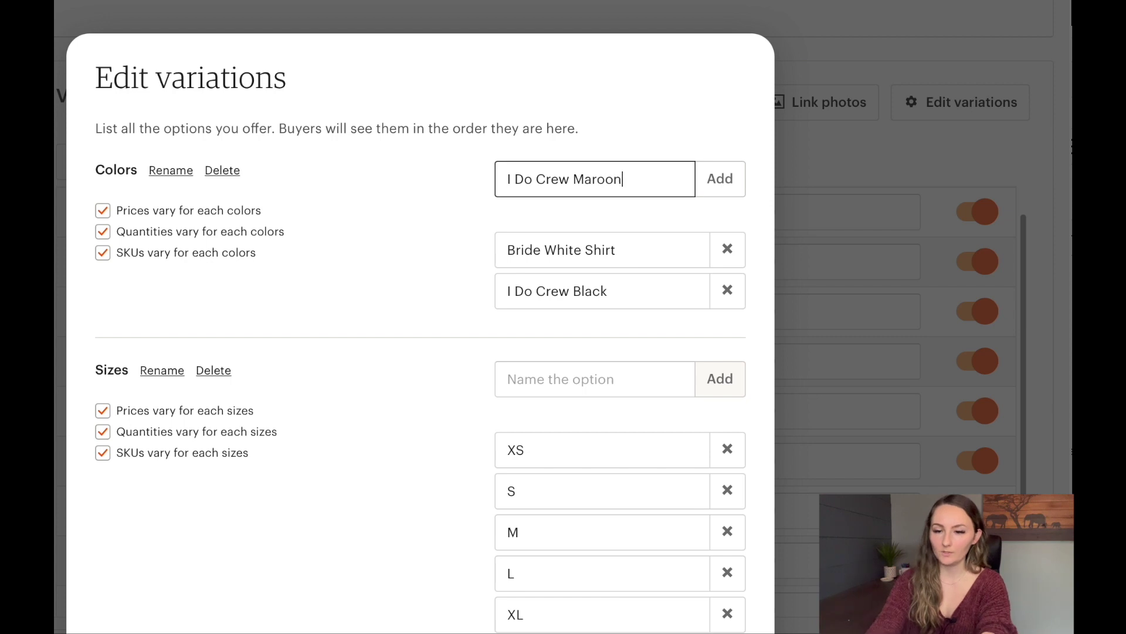
{"action": "left_click", "coordinate": [721, 185]}
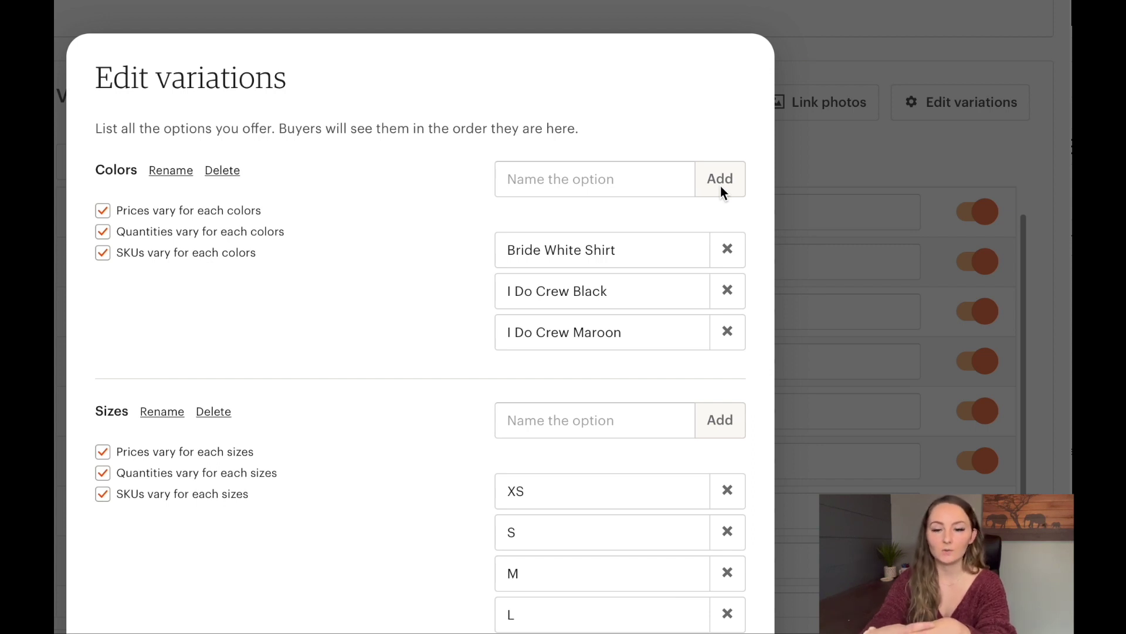
Save the edited color and size variations to the listing.
{"action": "scroll", "coordinate": [721, 186], "scroll_direction": "down", "scroll_amount": 2}
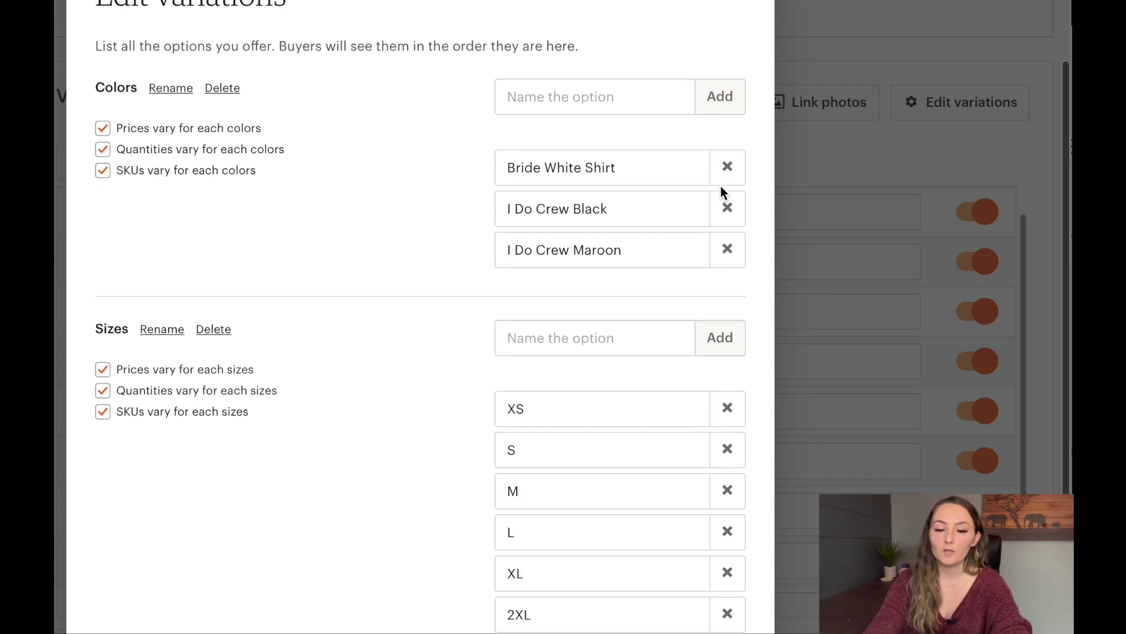
{"action": "scroll", "coordinate": [720, 185], "scroll_direction": "down", "scroll_amount": 4}
{"action": "left_click", "coordinate": [718, 600]}
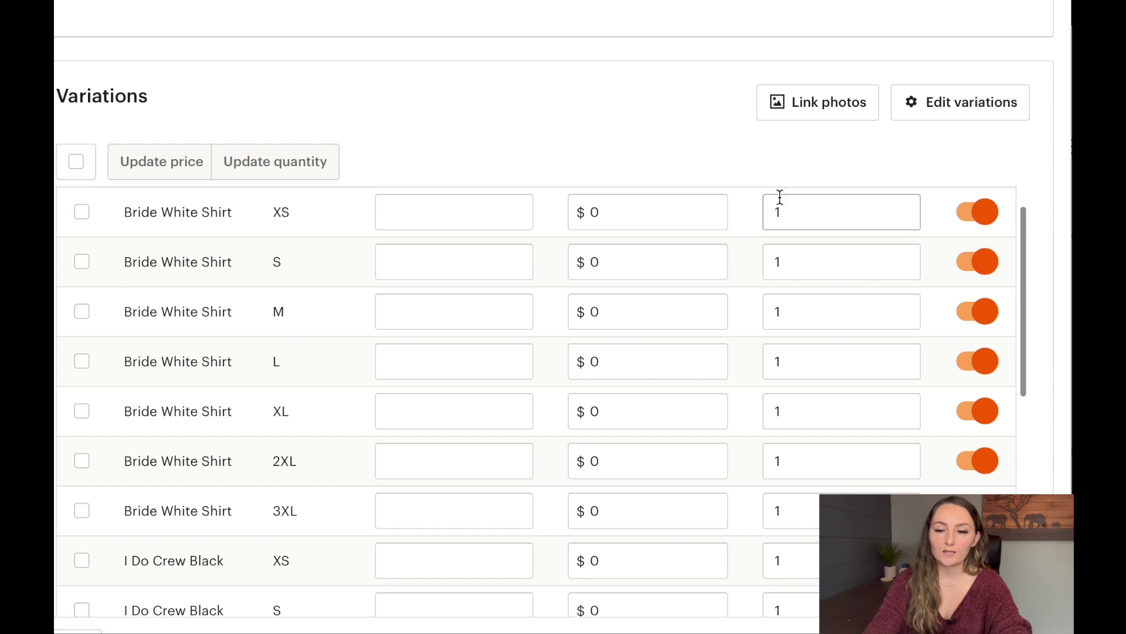
Set the price of the Bride White Shirt in size XS to $30.99.
{"action": "left_click", "coordinate": [596, 216]}
{"action": "key", "text": "BackSpace"}
{"action": "type", "text": "30"}
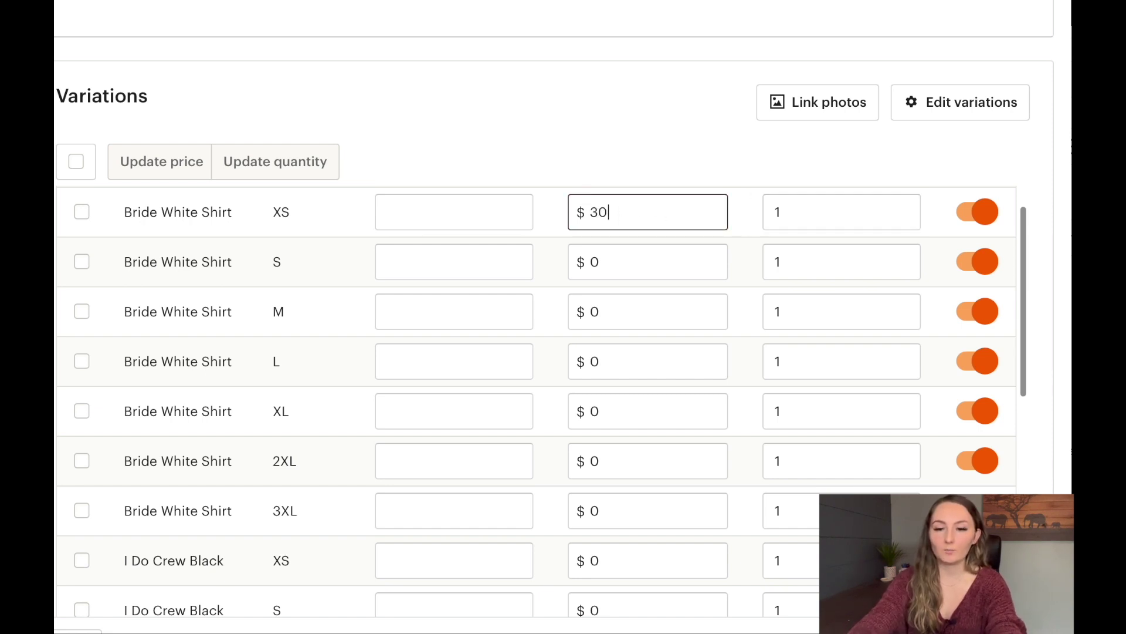
{"action": "type", "text": ".99"}
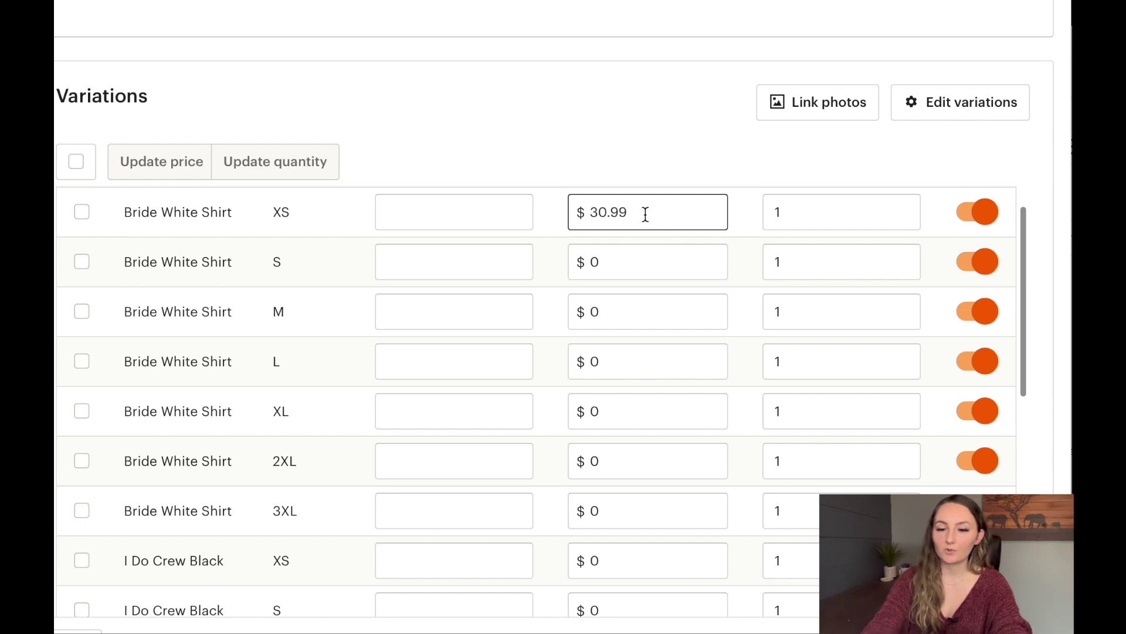
Copy the XS price of $30.99 to the Bride White Shirt sizes S, M, L and XL.
{"action": "left_click_drag", "start_coordinate": [645, 215], "coordinate": [585, 211]}
{"action": "key", "text": "ctrl+c"}
{"action": "left_click", "coordinate": [638, 258]}
{"action": "key", "text": "BackSpace"}
{"action": "key", "text": "ctrl+v"}
{"action": "left_click", "coordinate": [643, 309]}
{"action": "key", "text": "BackSpace"}
{"action": "key", "text": "ctrl+v"}
{"action": "left_click", "coordinate": [656, 359]}
{"action": "key", "text": "BackSpace"}
{"action": "key", "text": "ctrl+v"}
{"action": "left_click", "coordinate": [653, 418]}
{"action": "key", "text": "BackSpace"}
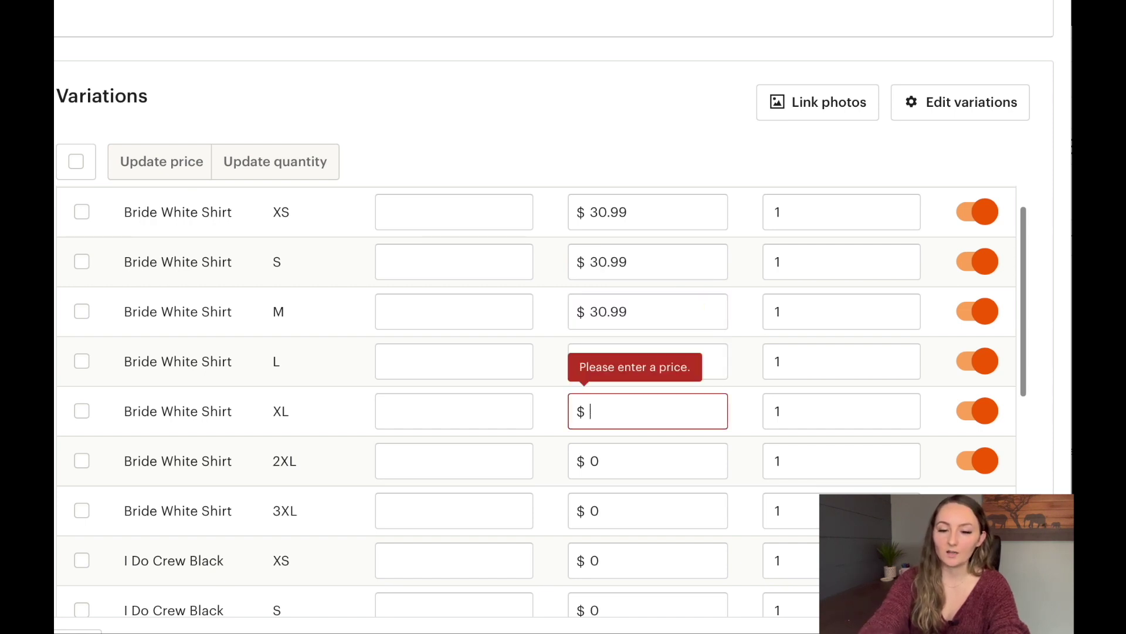
{"action": "key", "text": "ctrl+v"}
Price the Bride White Shirt at $31.99 for size 2XL and $32.99 for size 3XL.
{"action": "left_click", "coordinate": [646, 460]}
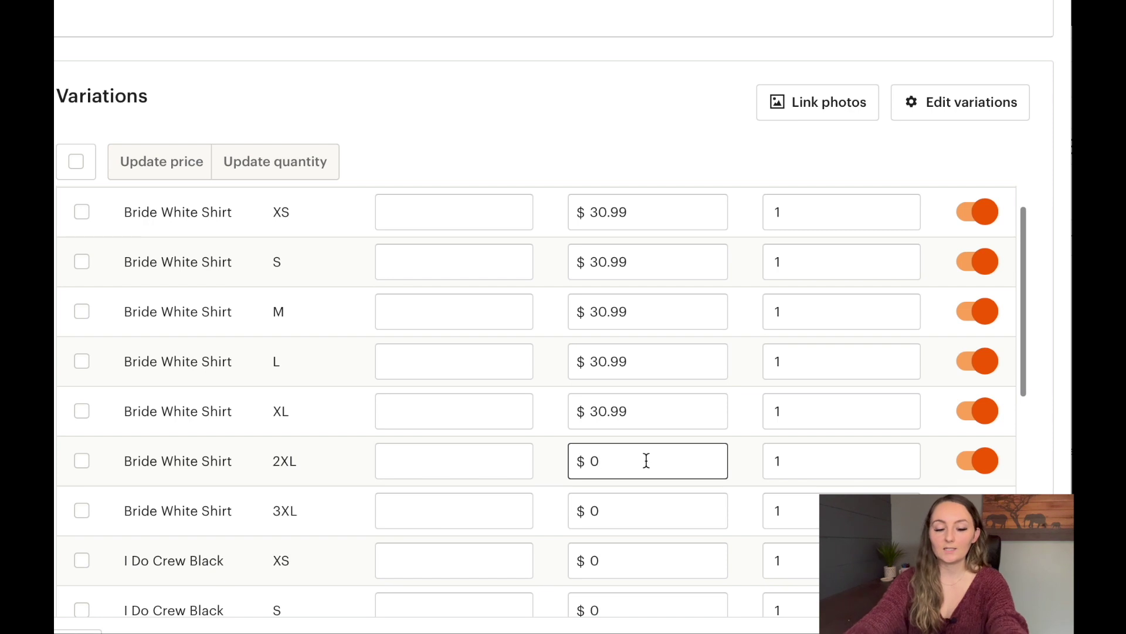
{"action": "key", "text": "BackSpace"}
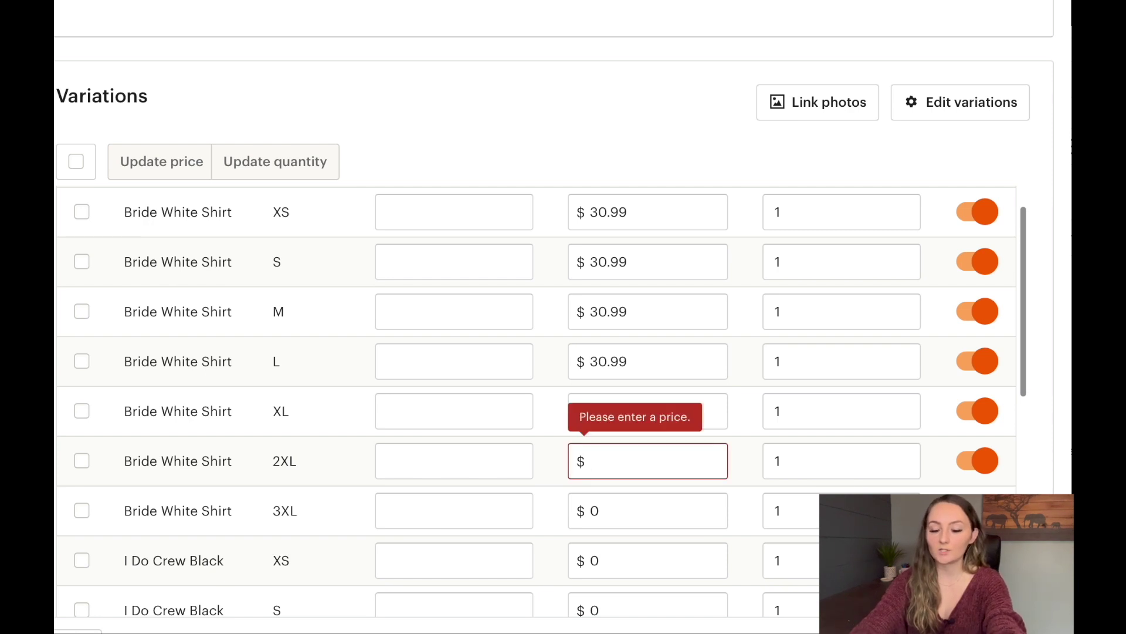
{"action": "type", "text": "31.99"}
{"action": "left_click", "coordinate": [658, 505]}
{"action": "key", "text": "BackSpace"}
{"action": "type", "text": "32.99"}
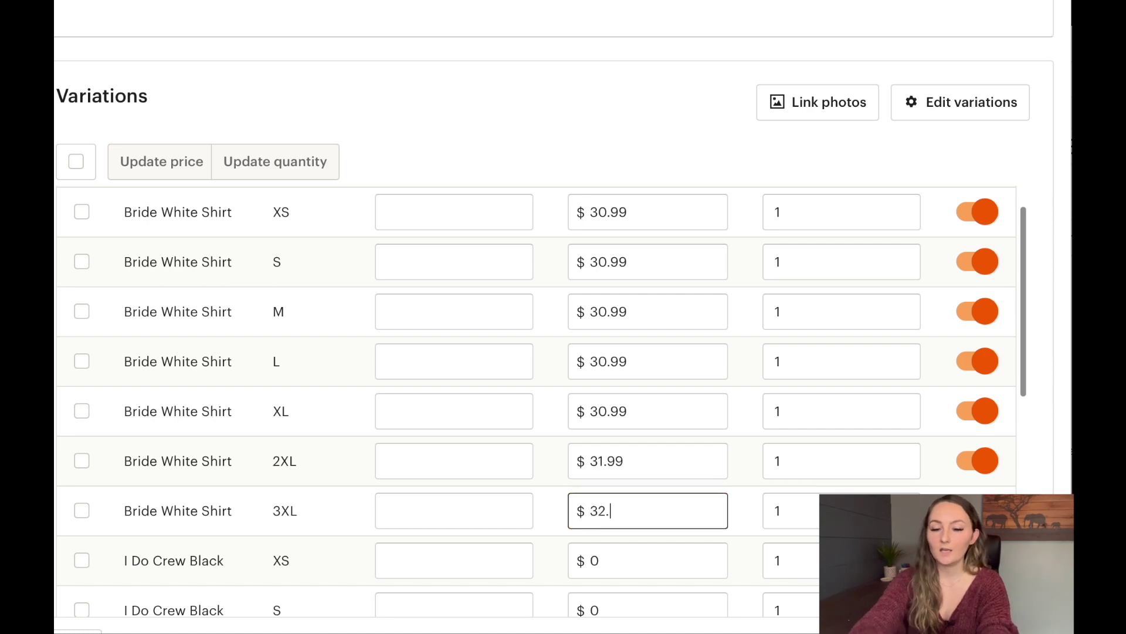
Set the price of I Do Crew Black to $30.99 for sizes XS and S.
{"action": "left_click", "coordinate": [641, 562]}
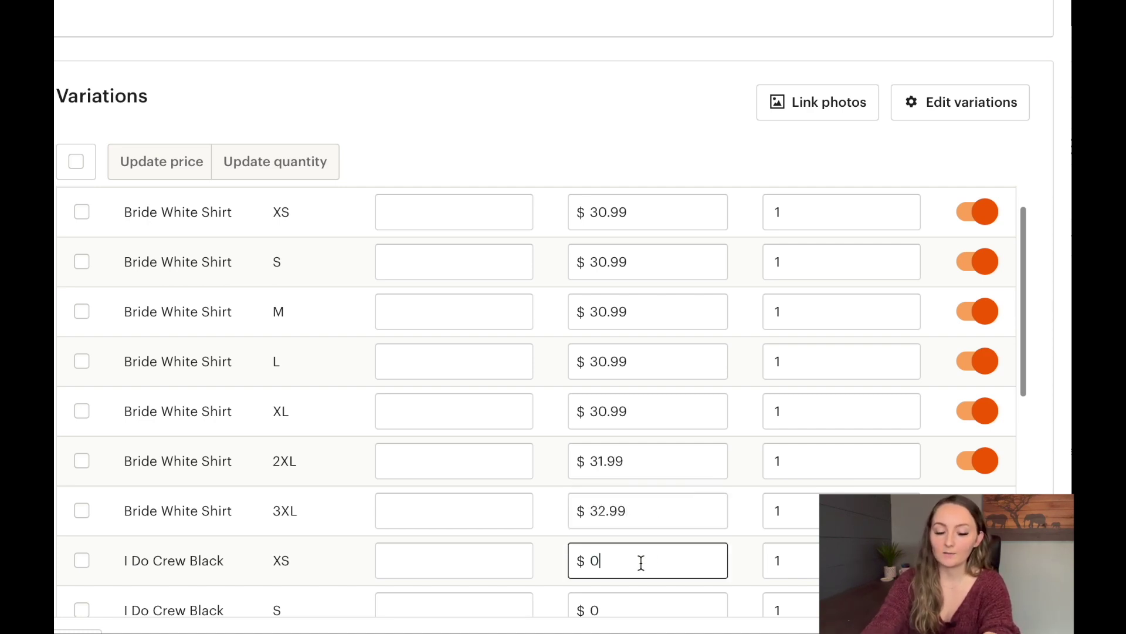
{"action": "key", "text": "BackSpace"}
{"action": "type", "text": "30.99"}
{"action": "left_click", "coordinate": [632, 611]}
{"action": "key", "text": "BackSpace"}
{"action": "type", "text": "30.99"}
Set the quantity of the Bride White Shirt in size XS to 999.
{"action": "left_click", "coordinate": [825, 213]}
{"action": "key", "text": "BackSpace"}
{"action": "type", "text": "999"}
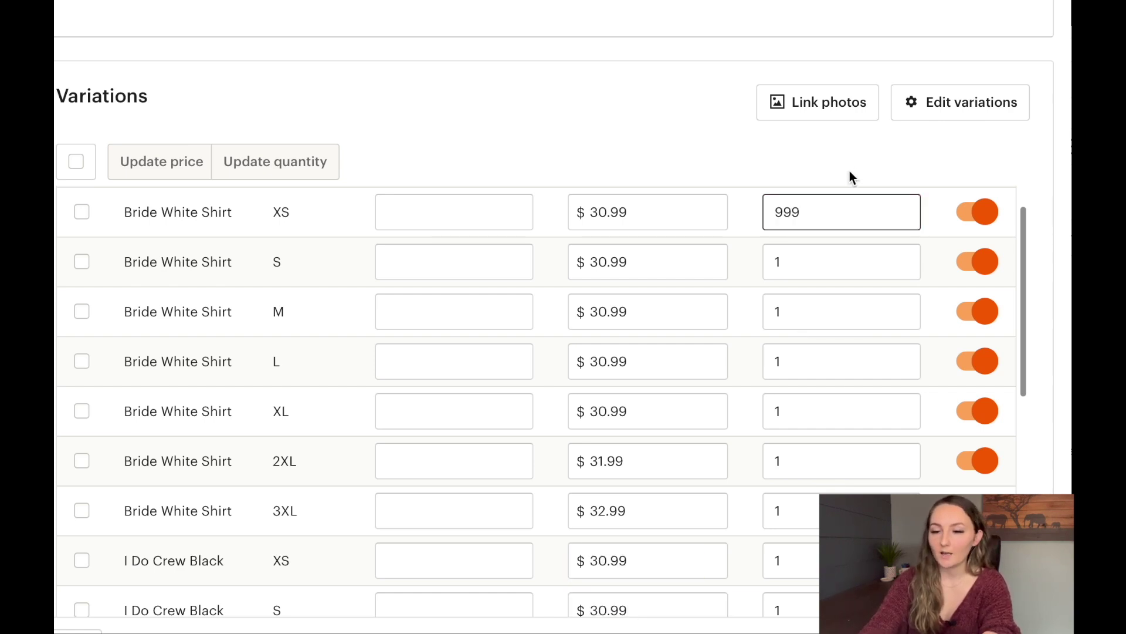
Copy the quantity 999 to the remaining Bride White Shirt sizes, from S through 3XL.
{"action": "left_click_drag", "start_coordinate": [825, 210], "coordinate": [774, 209]}
{"action": "left_click", "coordinate": [787, 261]}
{"action": "key", "text": "BackSpace"}
{"action": "key", "text": "ctrl+v"}
{"action": "left_click", "coordinate": [794, 311]}
{"action": "key", "text": "BackSpace"}
{"action": "key", "text": "ctrl+v"}
{"action": "left_click", "coordinate": [797, 360]}
{"action": "key", "text": "BackSpace"}
{"action": "key", "text": "ctrl+v"}
{"action": "left_click", "coordinate": [808, 410]}
{"action": "key", "text": "BackSpace"}
{"action": "key", "text": "ctrl+v"}
{"action": "left_click", "coordinate": [807, 455]}
{"action": "key", "text": "BackSpace"}
{"action": "key", "text": "ctrl+v"}
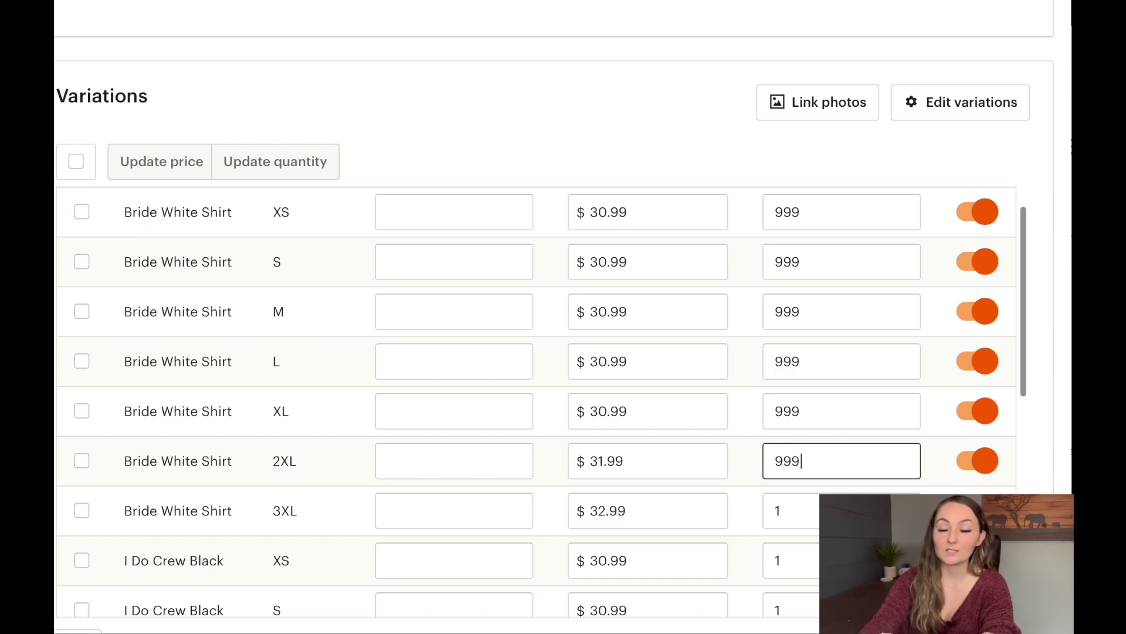
{"action": "left_click", "coordinate": [779, 510]}
{"action": "key", "text": "BackSpace"}
{"action": "key", "text": "ctrl+v"}
Set the quantity of I Do Crew Black to 999 for sizes XS and S.
{"action": "left_click", "coordinate": [808, 565]}
{"action": "key", "text": "ctrl+v"}
{"action": "key", "text": "BackSpace"}
{"action": "key", "text": "BackSpace"}
{"action": "key", "text": "BackSpace"}
{"action": "key", "text": "BackSpace"}
{"action": "key", "text": "ctrl+v"}
{"action": "left_click", "coordinate": [812, 610]}
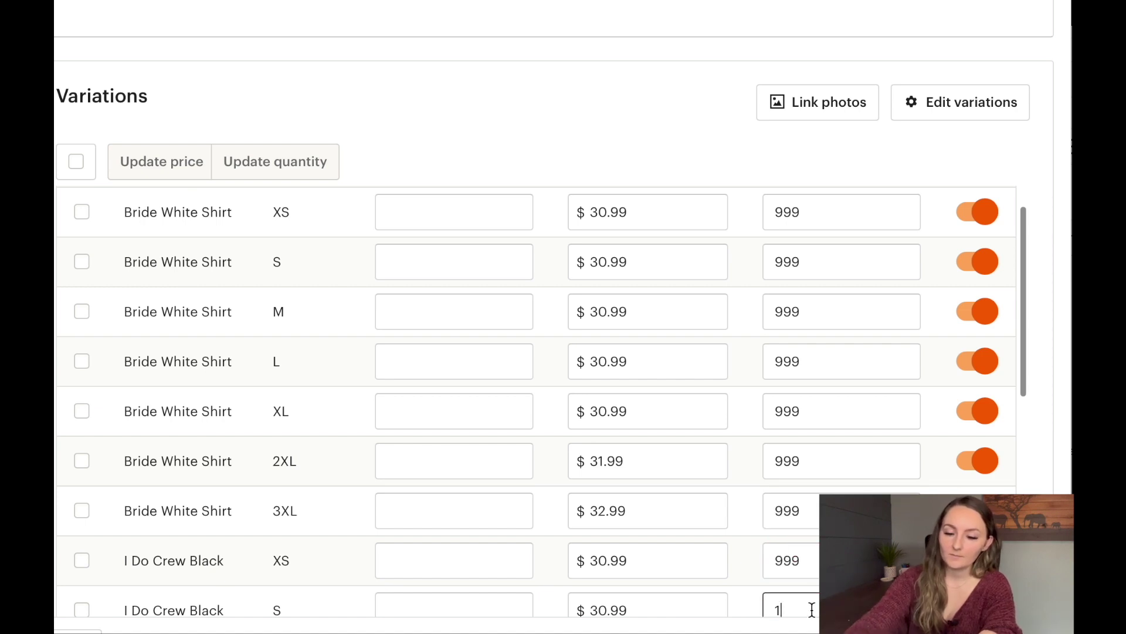
{"action": "key", "text": "BackSpace"}
{"action": "key", "text": "ctrl+v"}
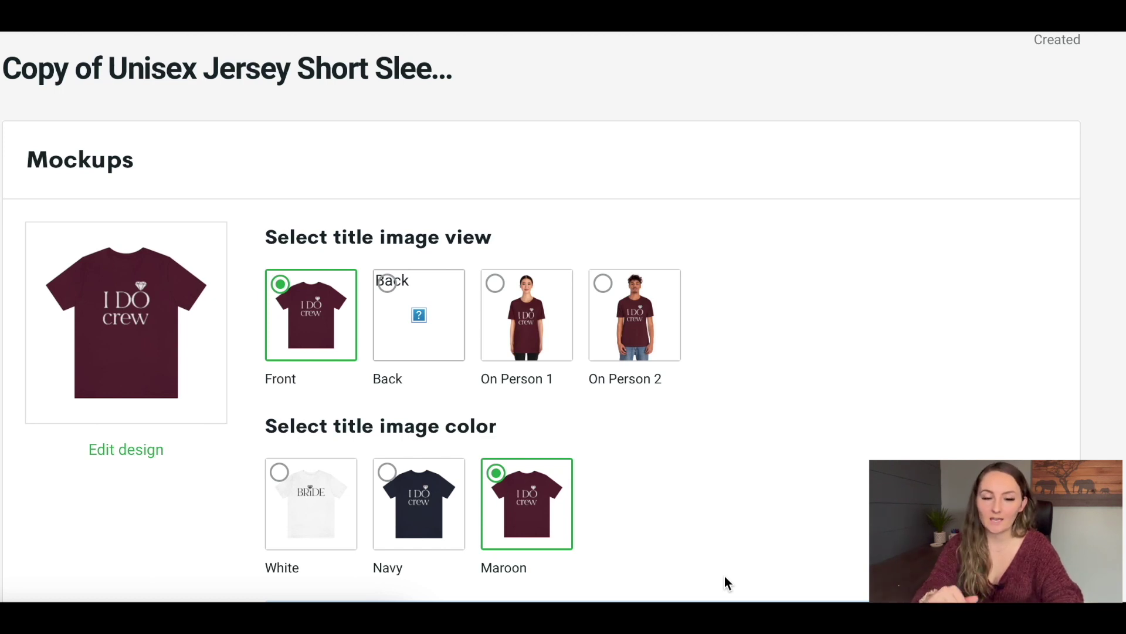
In the Printify copy of the Unisex Jersey Short Sleeve Tee, expand size S and copy the White variant's SKU.
{"action": "scroll", "coordinate": [726, 581], "scroll_direction": "down", "scroll_amount": 1}
{"action": "scroll", "coordinate": [726, 581], "scroll_direction": "down", "scroll_amount": 6}
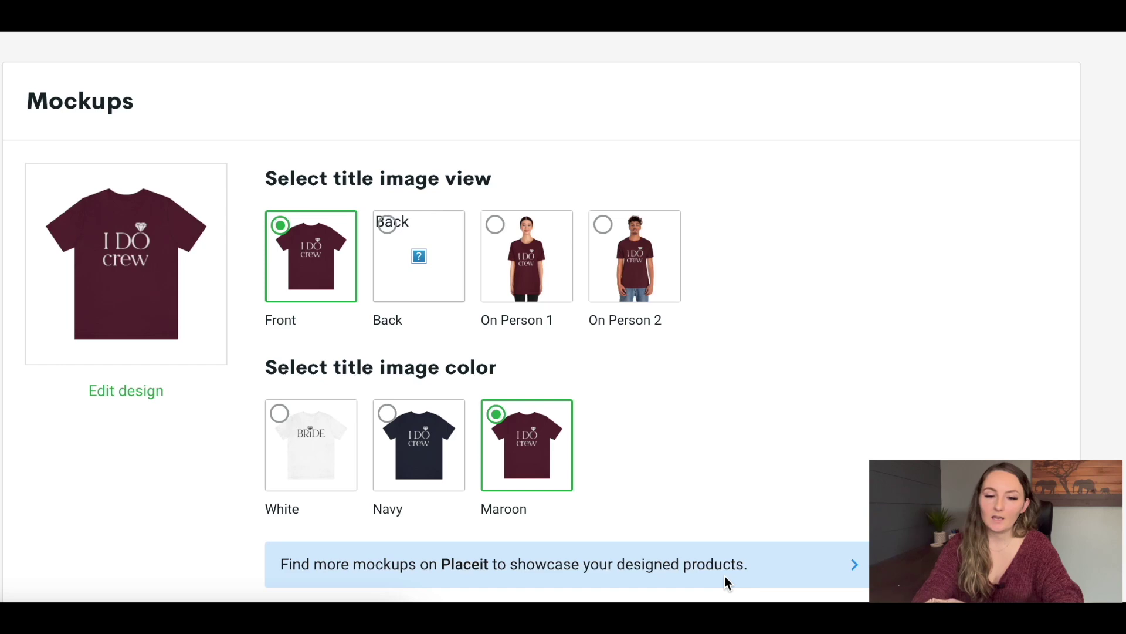
{"action": "scroll", "coordinate": [724, 576], "scroll_direction": "down", "scroll_amount": 2}
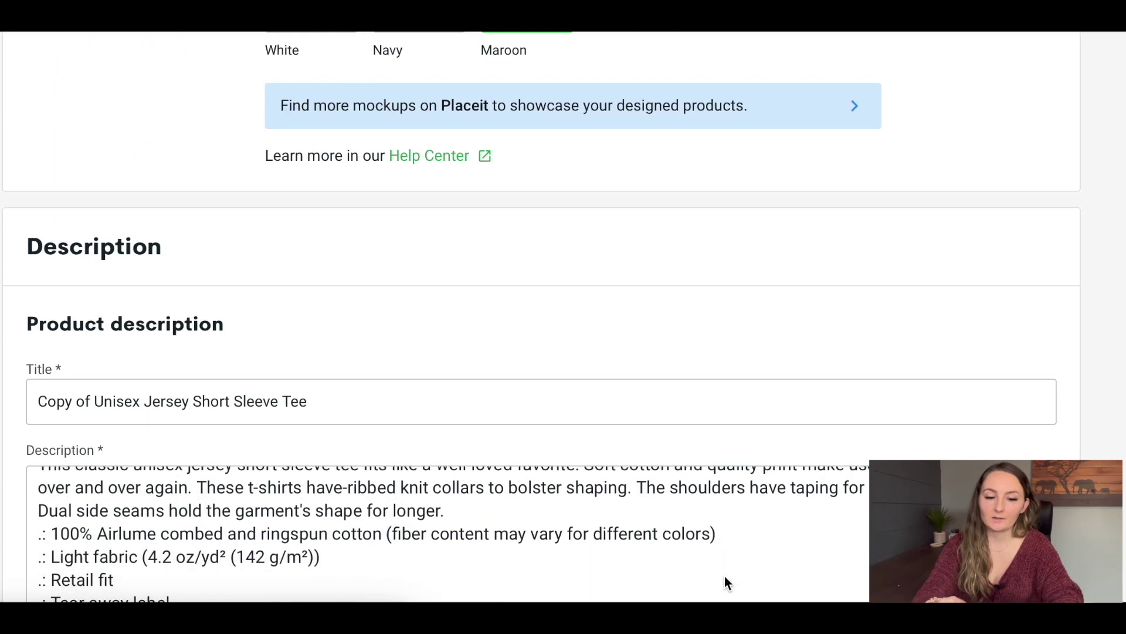
{"action": "scroll", "coordinate": [816, 262], "scroll_direction": "down", "scroll_amount": 10}
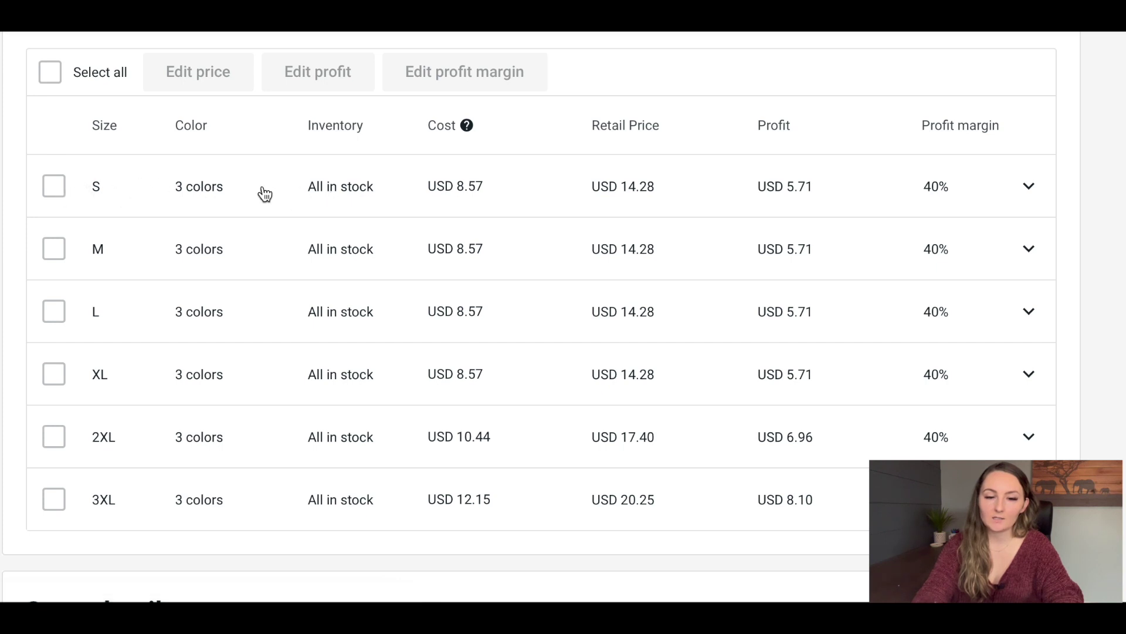
{"action": "left_click", "coordinate": [1031, 189]}
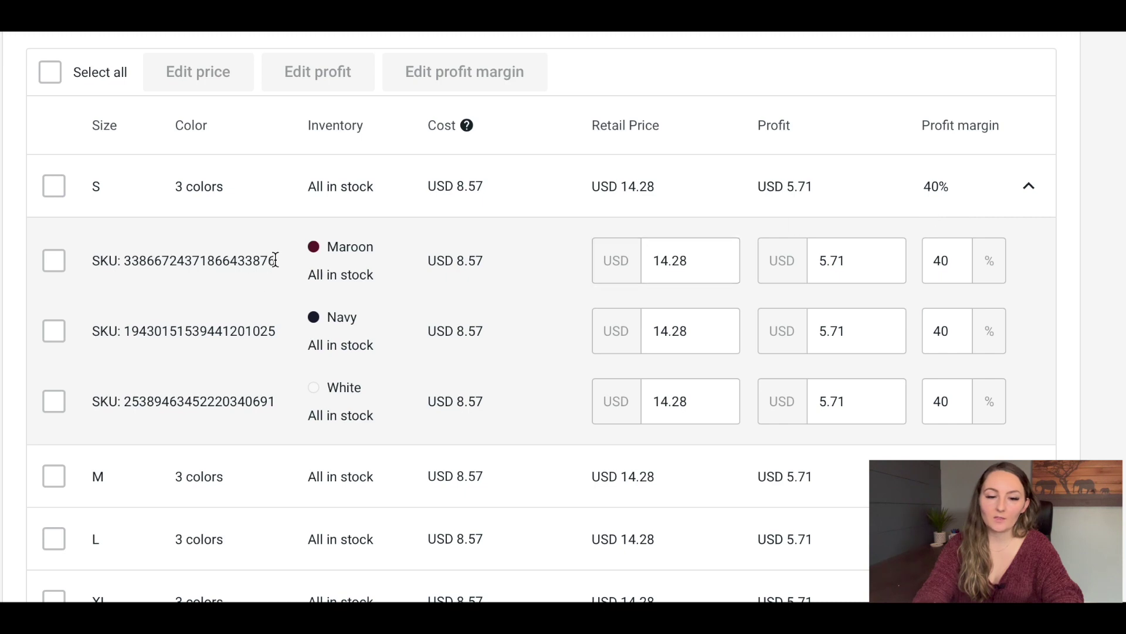
{"action": "left_click_drag", "start_coordinate": [275, 403], "coordinate": [126, 403]}
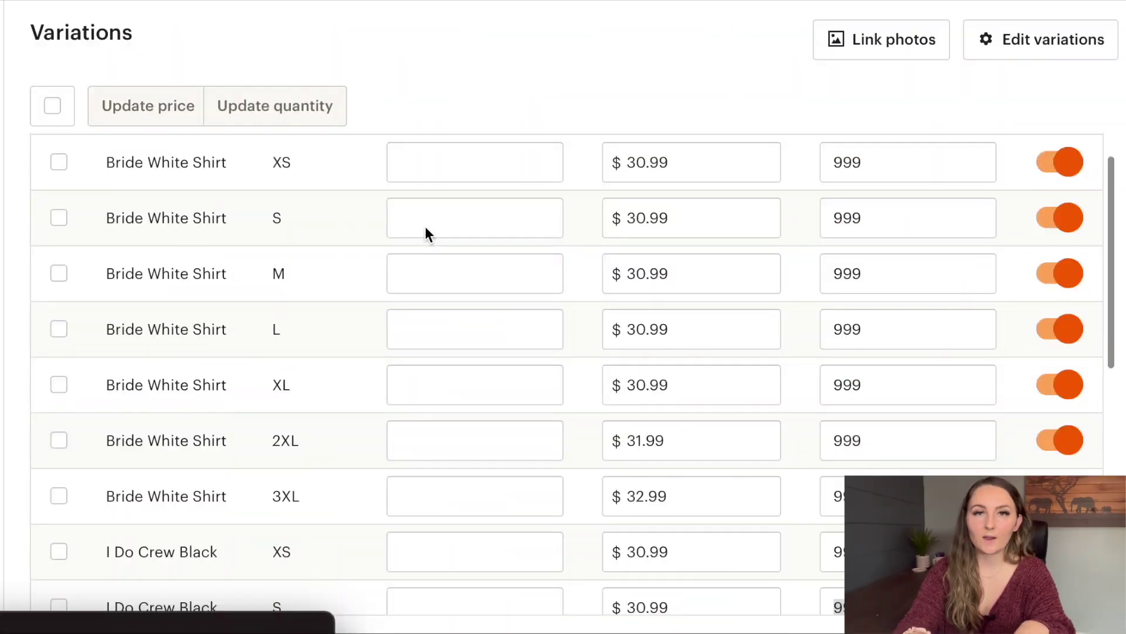
In the Etsy listing, paste the copied SKU into Bride White Shirt size S and select the SKU field for size M.
{"action": "left_click", "coordinate": [440, 224]}
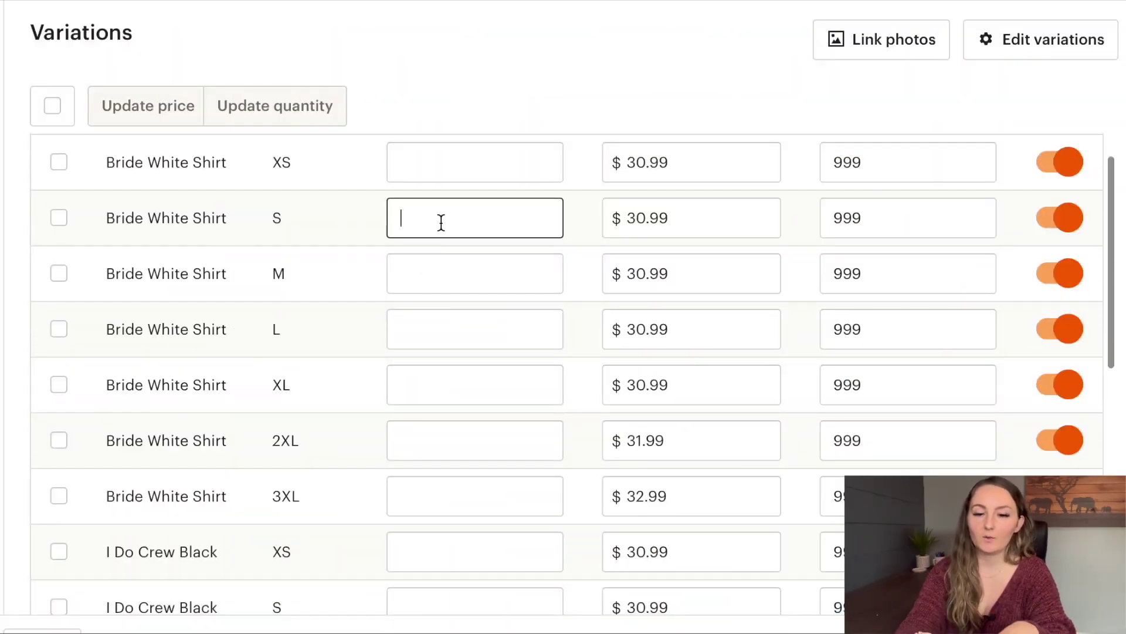
{"action": "key", "text": "ctrl+v"}
{"action": "left_click", "coordinate": [505, 267]}
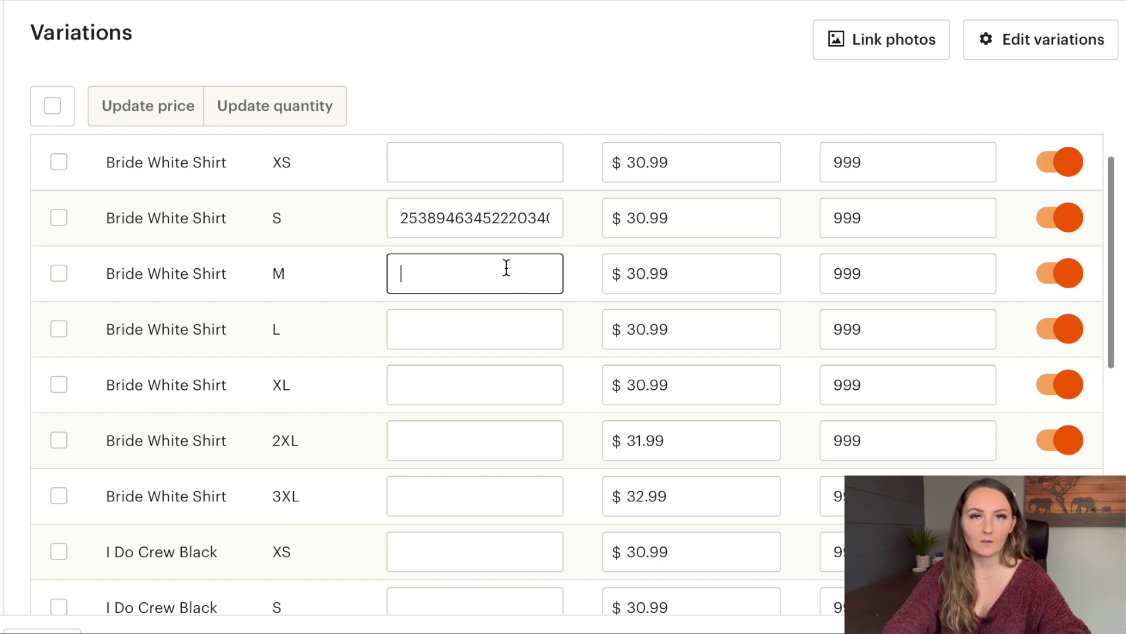
{"action": "left_click", "coordinate": [506, 267]}
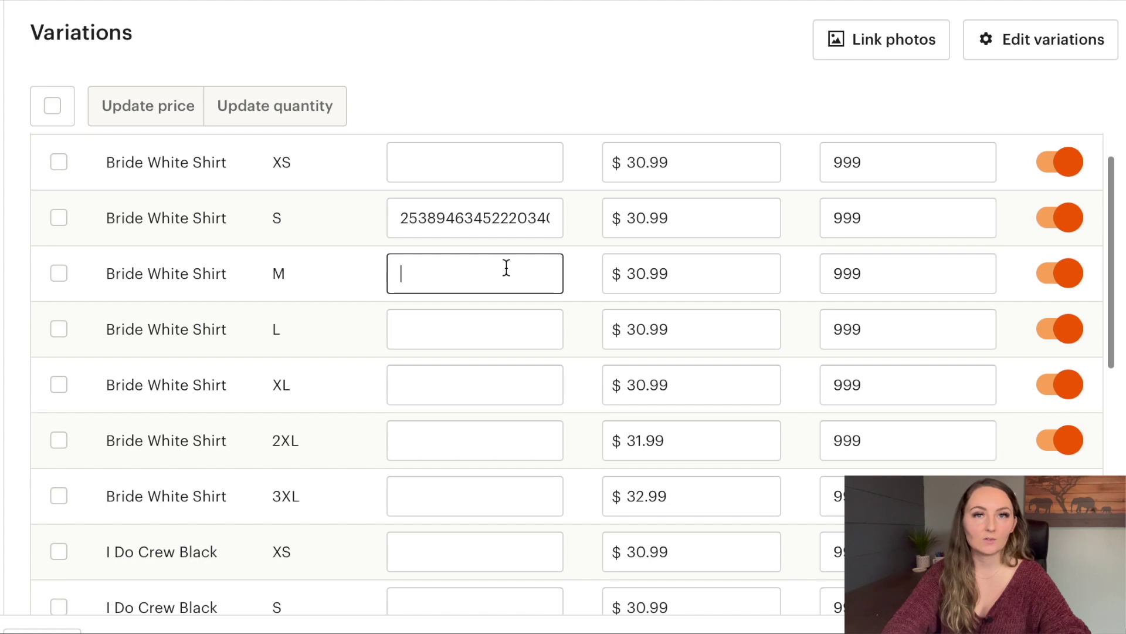
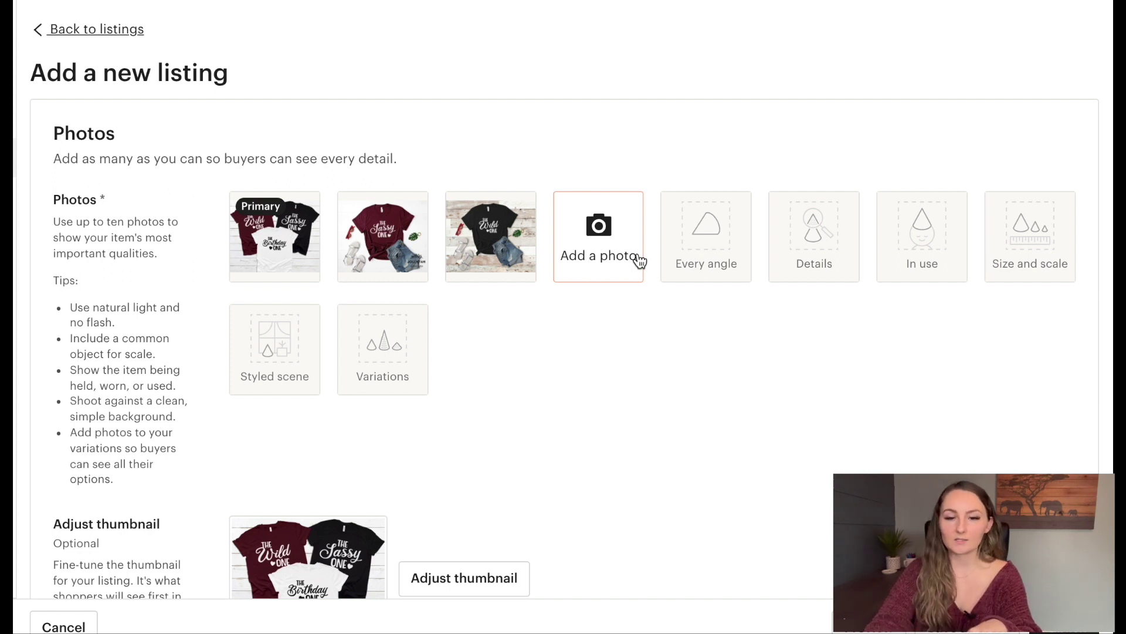
{"action": "scroll", "coordinate": [499, 402], "scroll_direction": "down", "scroll_amount": 1}
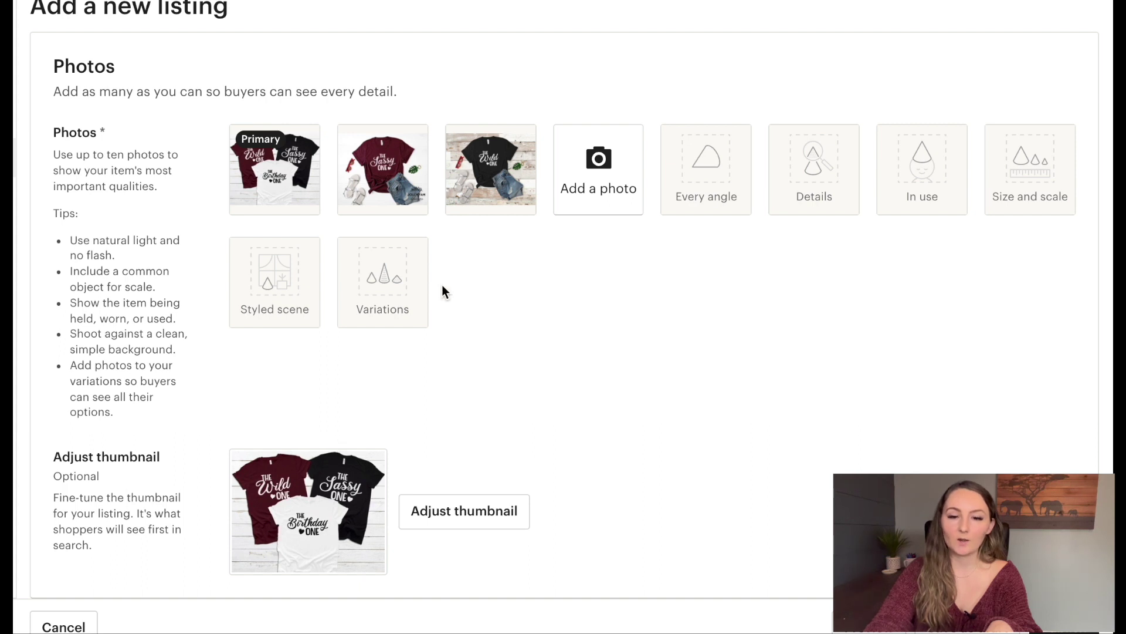
{"action": "scroll", "coordinate": [443, 288], "scroll_direction": "up", "scroll_amount": 1}
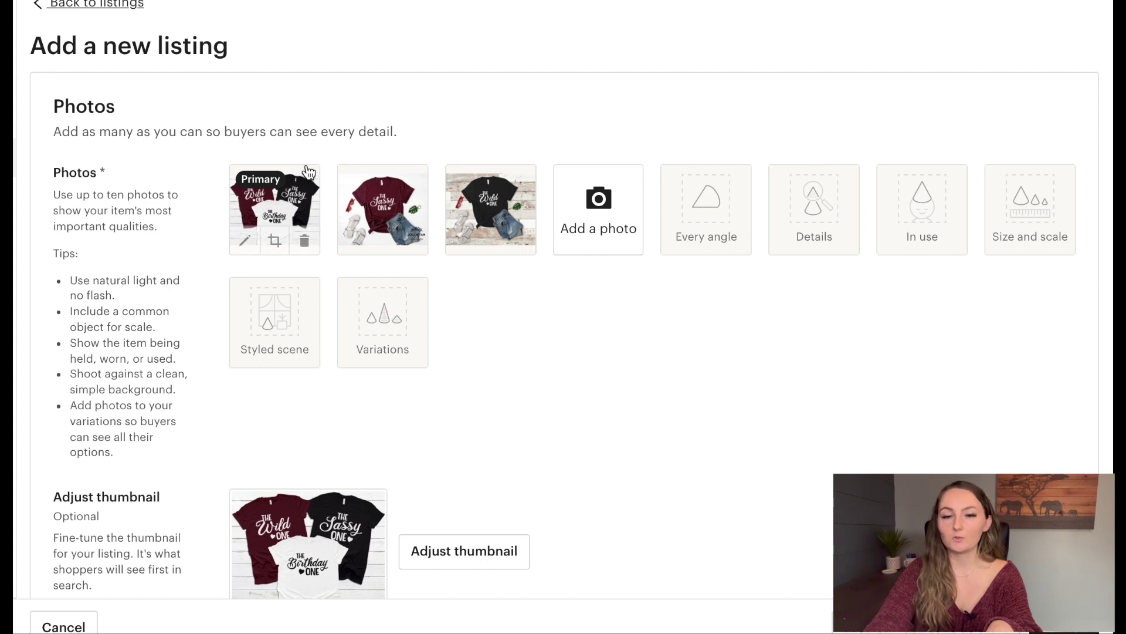
{"action": "mouse_move", "coordinate": [524, 190]}
{"action": "mouse_move", "coordinate": [391, 206]}
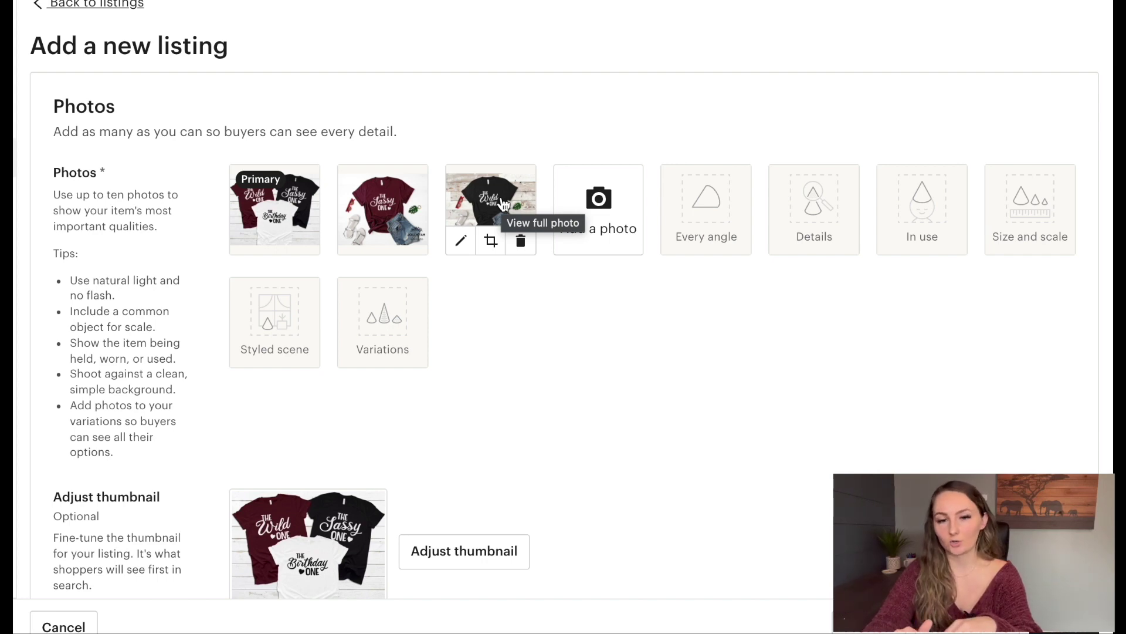
Enter "Birthday Crew Shirts, 21st Birthday Shirts," as the title of the new listing.
{"action": "scroll", "coordinate": [503, 203], "scroll_direction": "down", "scroll_amount": 15}
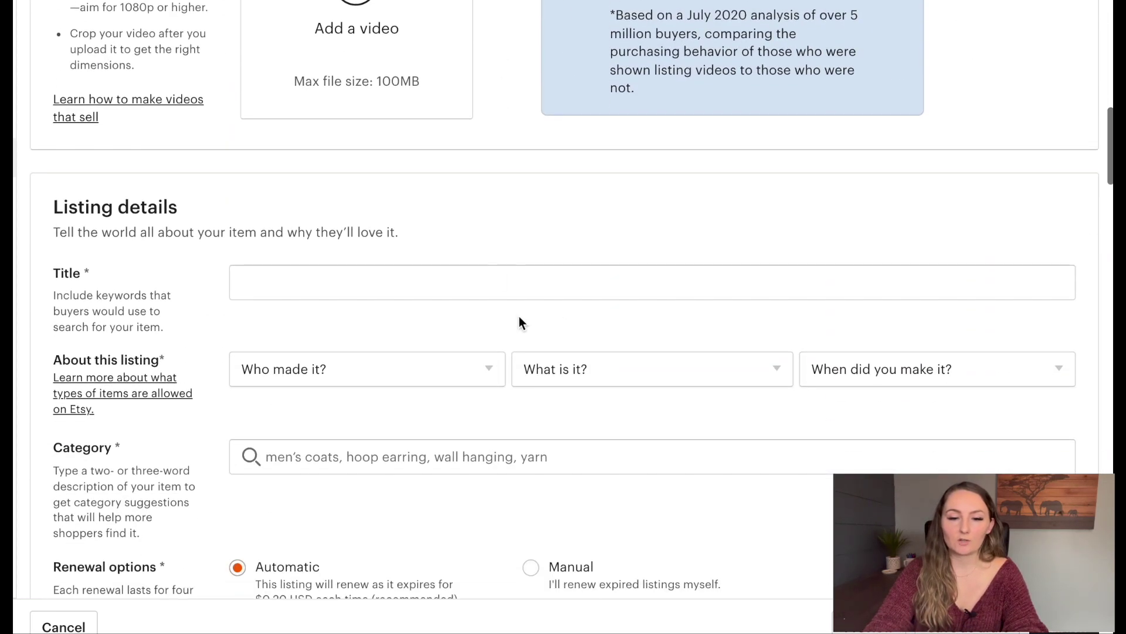
{"action": "left_click", "coordinate": [382, 278]}
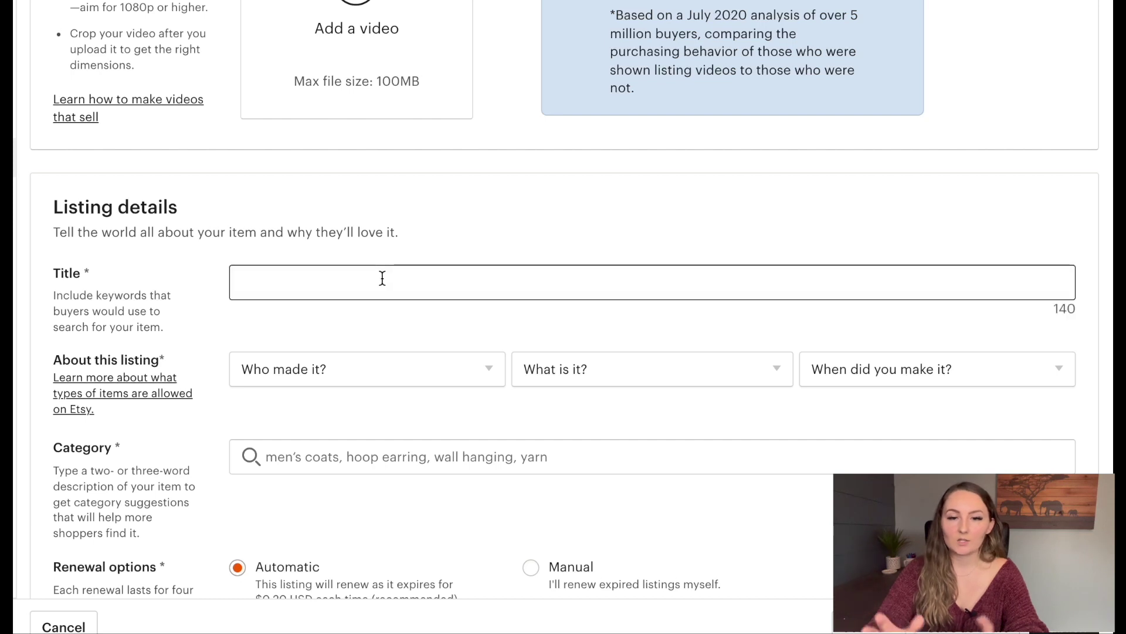
{"action": "type", "text": "Birthday Cer"}
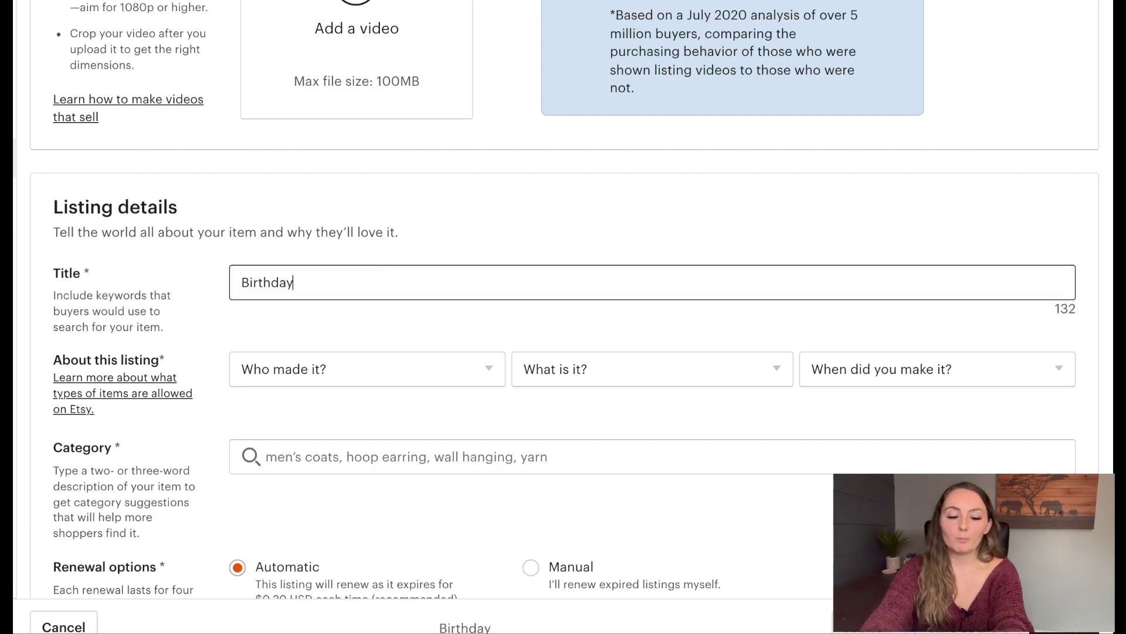
{"action": "key", "text": "BackSpace"}
{"action": "key", "text": "BackSpace"}
{"action": "type", "text": "rew Shirts, "}
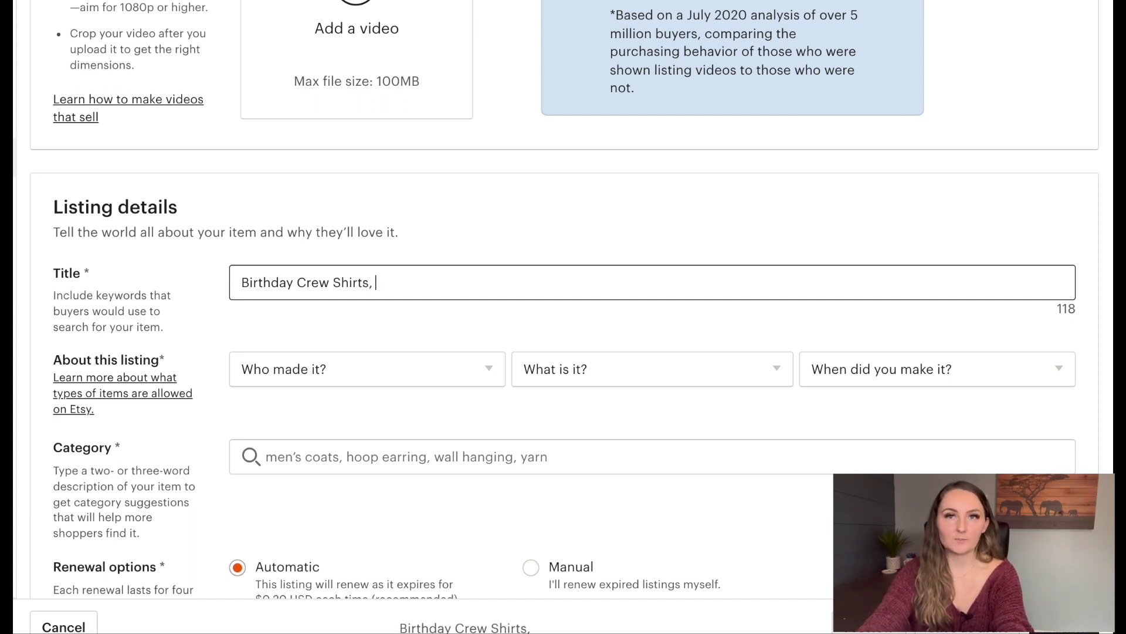
{"action": "type", "text": "21st"}
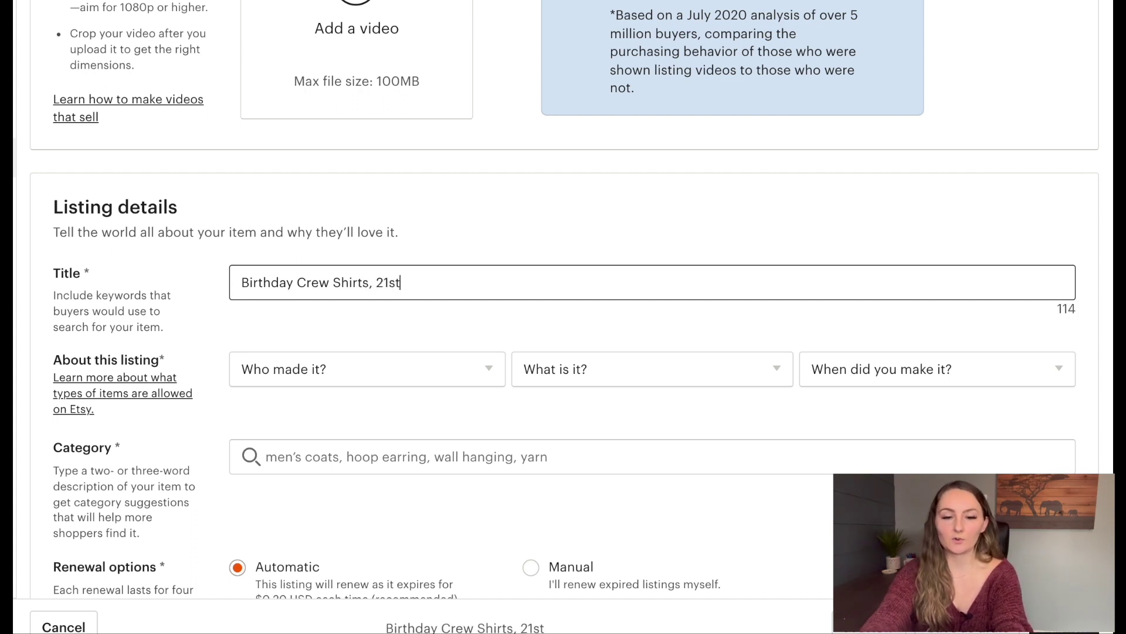
{"action": "type", "text": " Birthday Shirts,"}
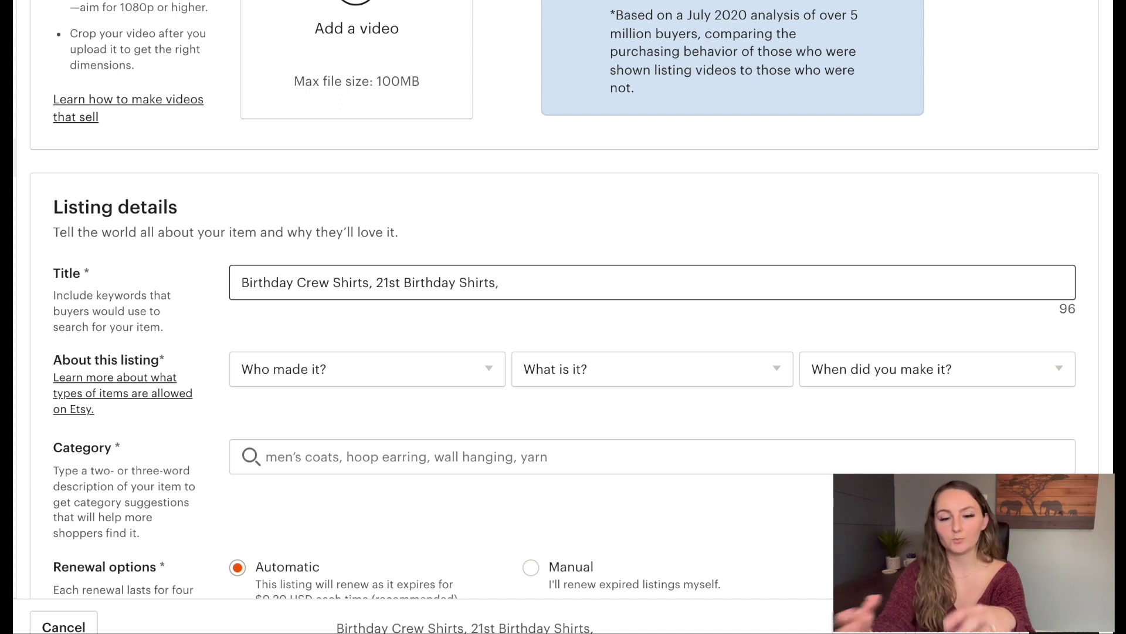
Describe the item as made by Another company or person, A finished product, and Made To Order.
{"action": "left_click", "coordinate": [302, 360]}
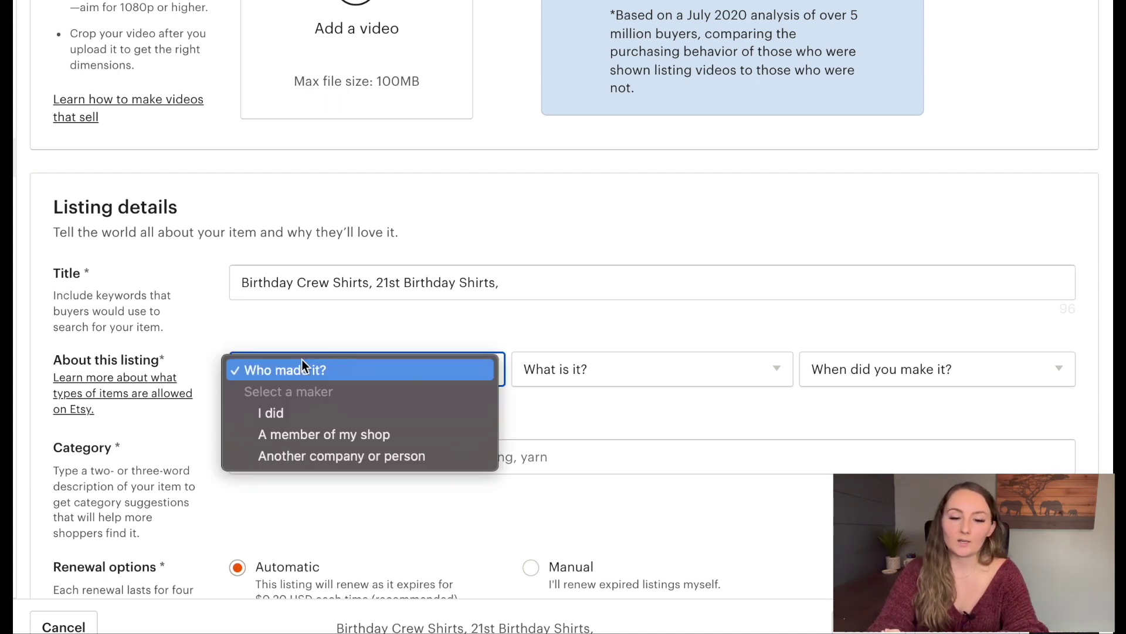
{"action": "left_click", "coordinate": [351, 452]}
{"action": "left_click", "coordinate": [598, 374]}
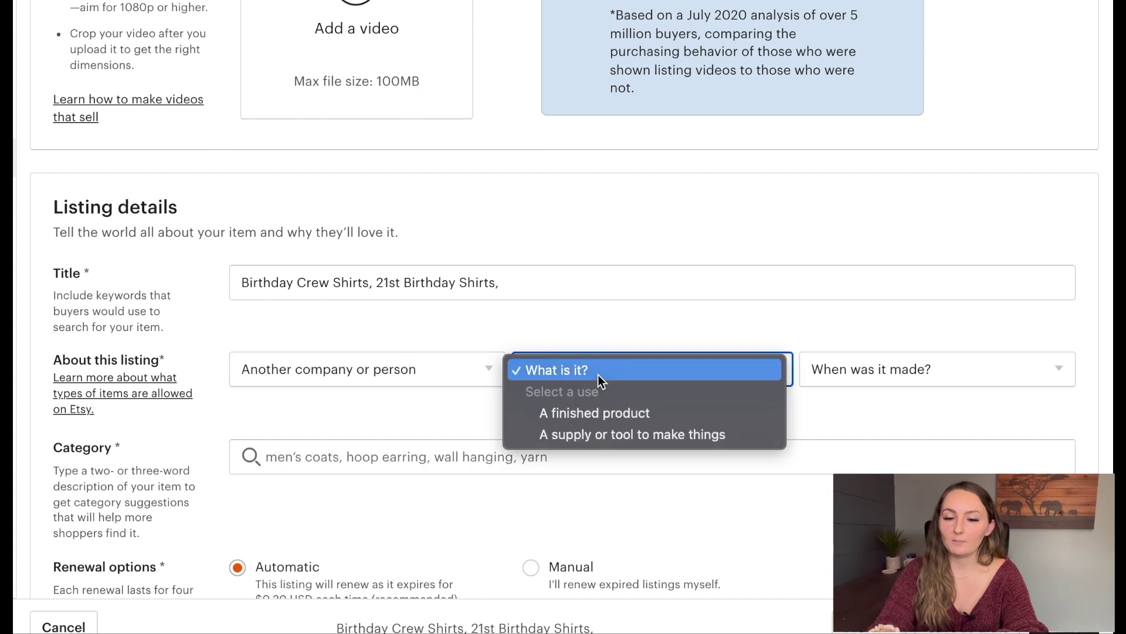
{"action": "left_click", "coordinate": [632, 414]}
{"action": "left_click", "coordinate": [942, 374]}
{"action": "left_click", "coordinate": [925, 410]}
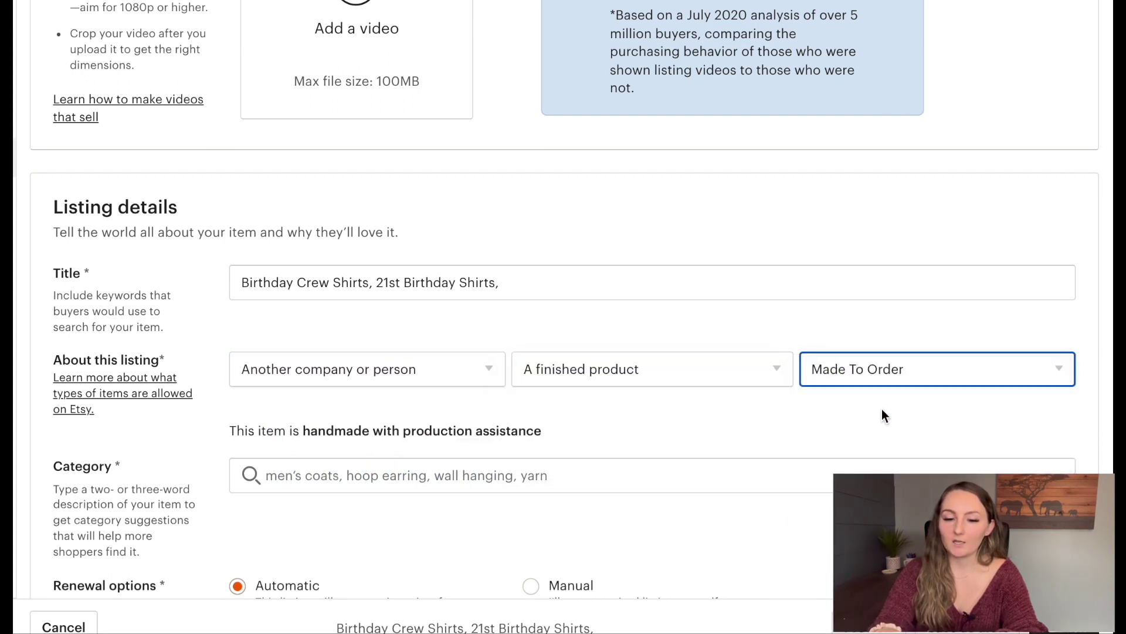
Search the categories for "shirt" and choose T-shirts (Tops & Tees) under Unisex Adult Clothing.
{"action": "scroll", "coordinate": [688, 414], "scroll_direction": "down", "scroll_amount": 1}
{"action": "left_click", "coordinate": [568, 411]}
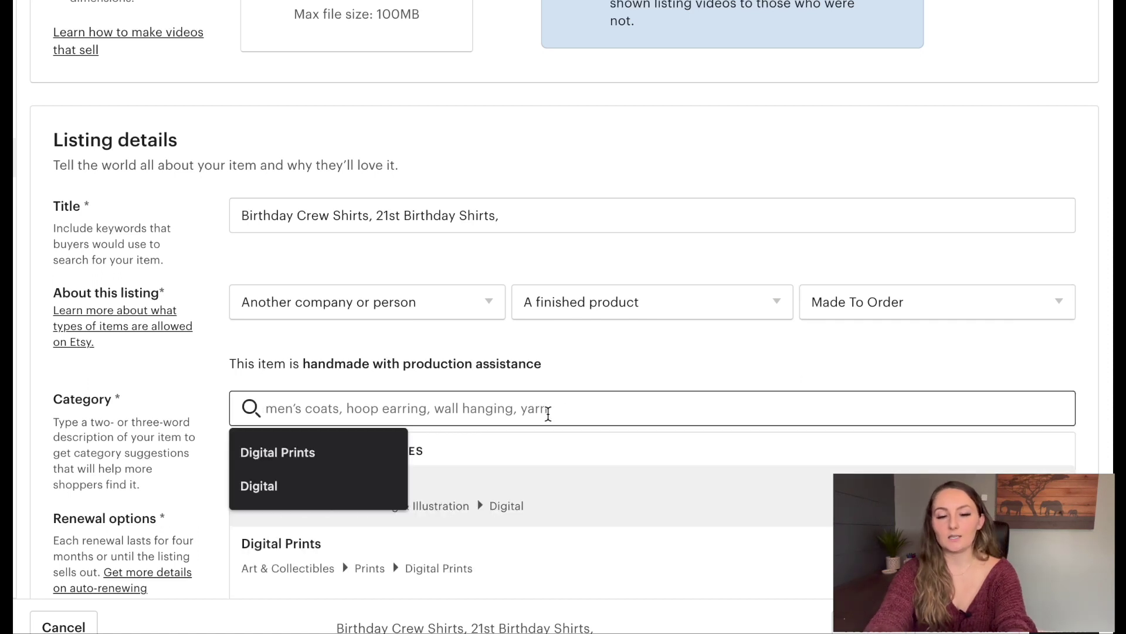
{"action": "type", "text": "shirt"}
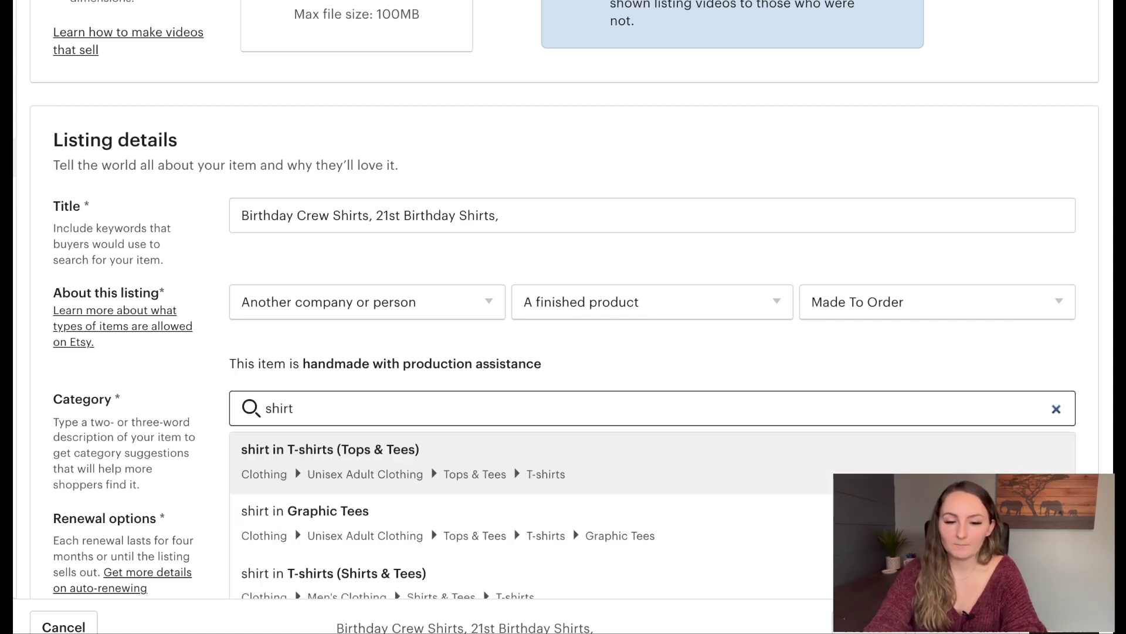
{"action": "left_click", "coordinate": [390, 464]}
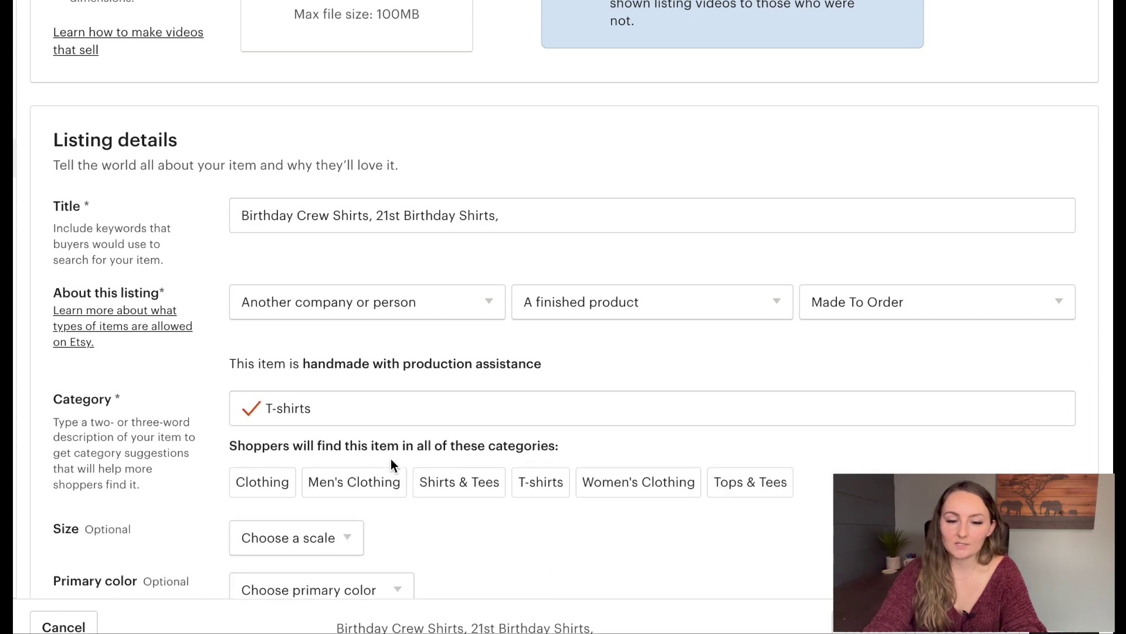
Set the listing's occasion attribute to Birthday.
{"action": "scroll", "coordinate": [391, 459], "scroll_direction": "down", "scroll_amount": 2}
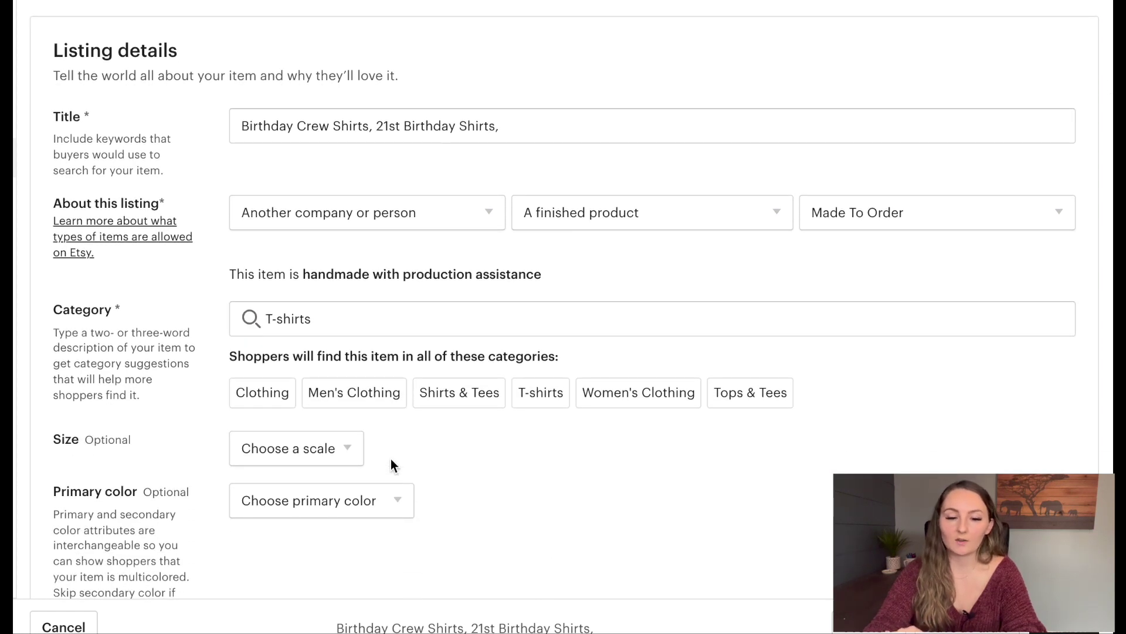
{"action": "scroll", "coordinate": [392, 460], "scroll_direction": "down", "scroll_amount": 5}
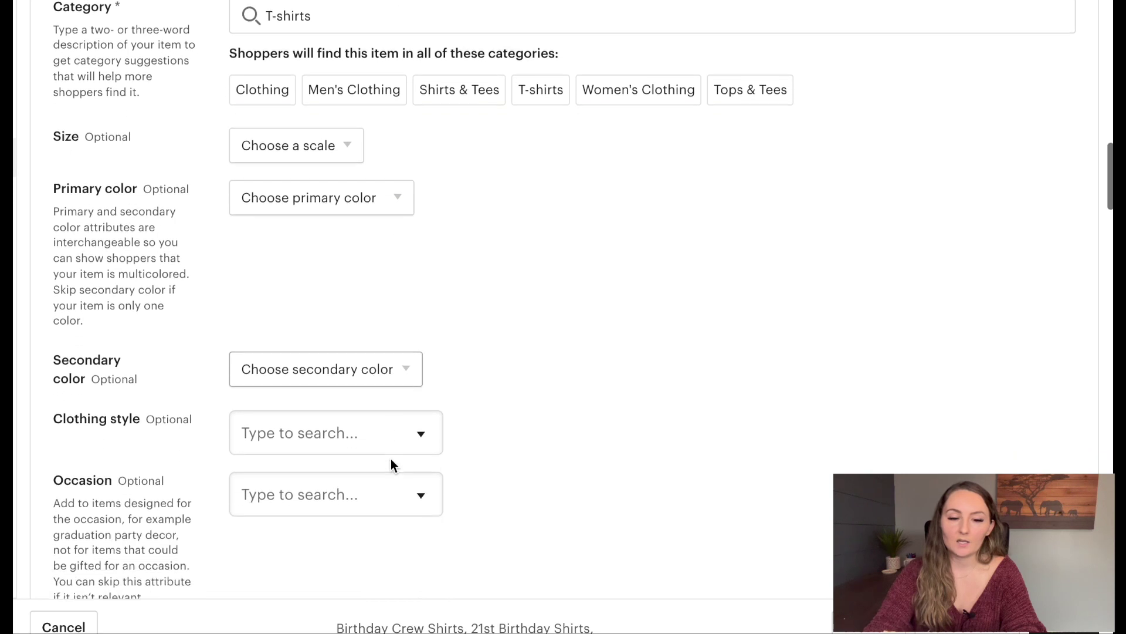
{"action": "scroll", "coordinate": [391, 459], "scroll_direction": "down", "scroll_amount": 3}
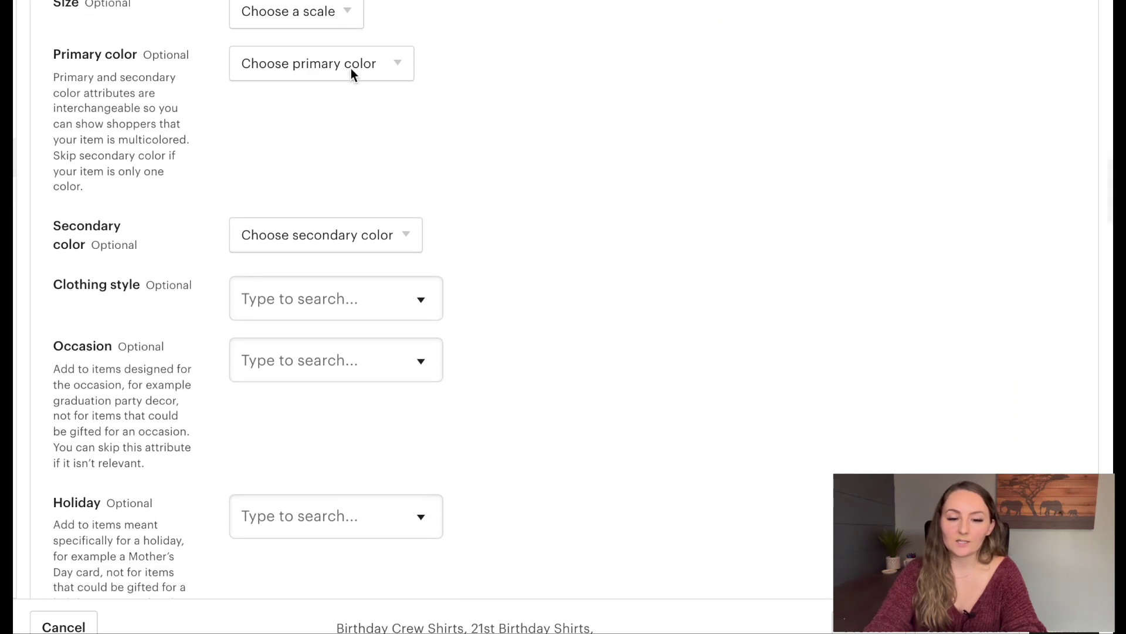
{"action": "left_click", "coordinate": [372, 354]}
{"action": "type", "text": "b"}
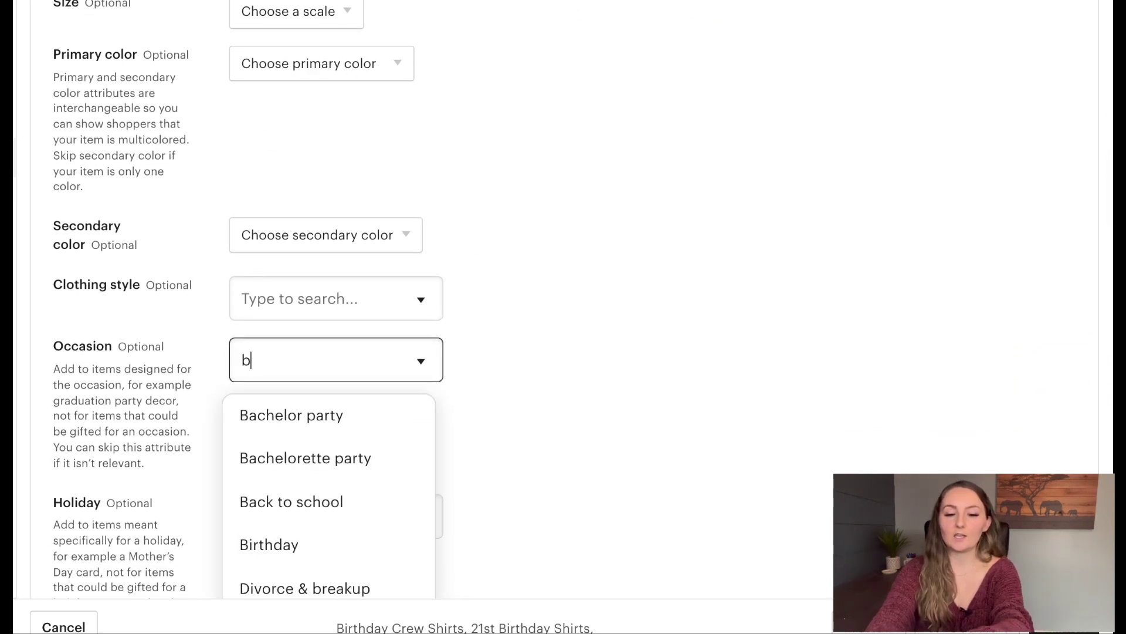
{"action": "type", "text": "irt"}
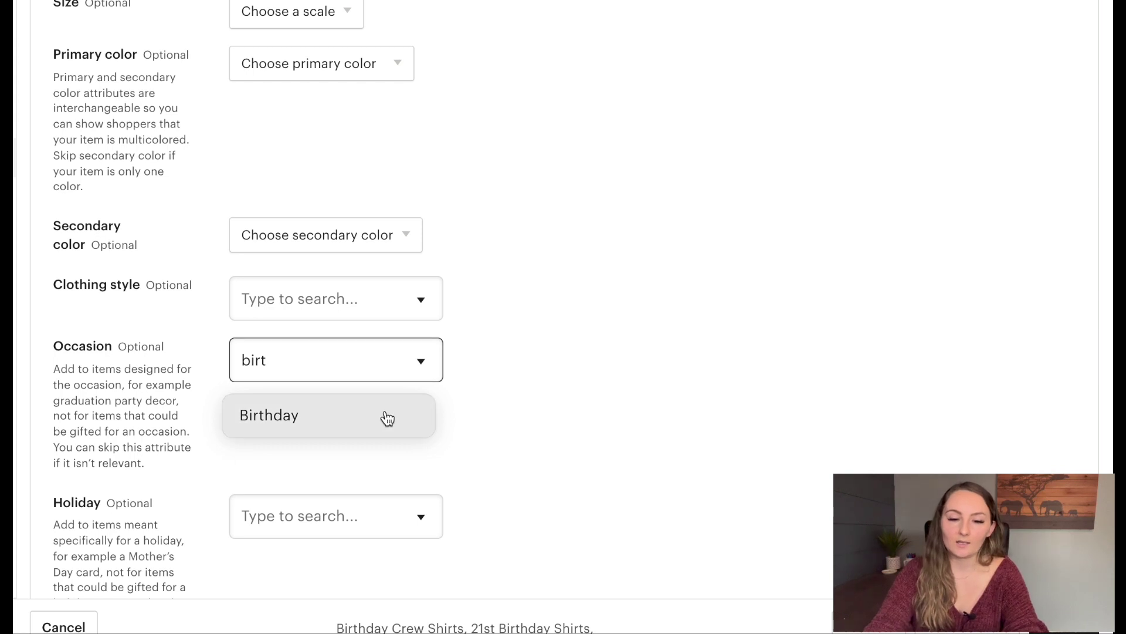
{"action": "left_click", "coordinate": [387, 418]}
Review the remaining listing fields, including renewal, description, production partners, section and tags, as well as the price, quantity and SKU fields.
{"action": "scroll", "coordinate": [475, 404], "scroll_direction": "down", "scroll_amount": 5}
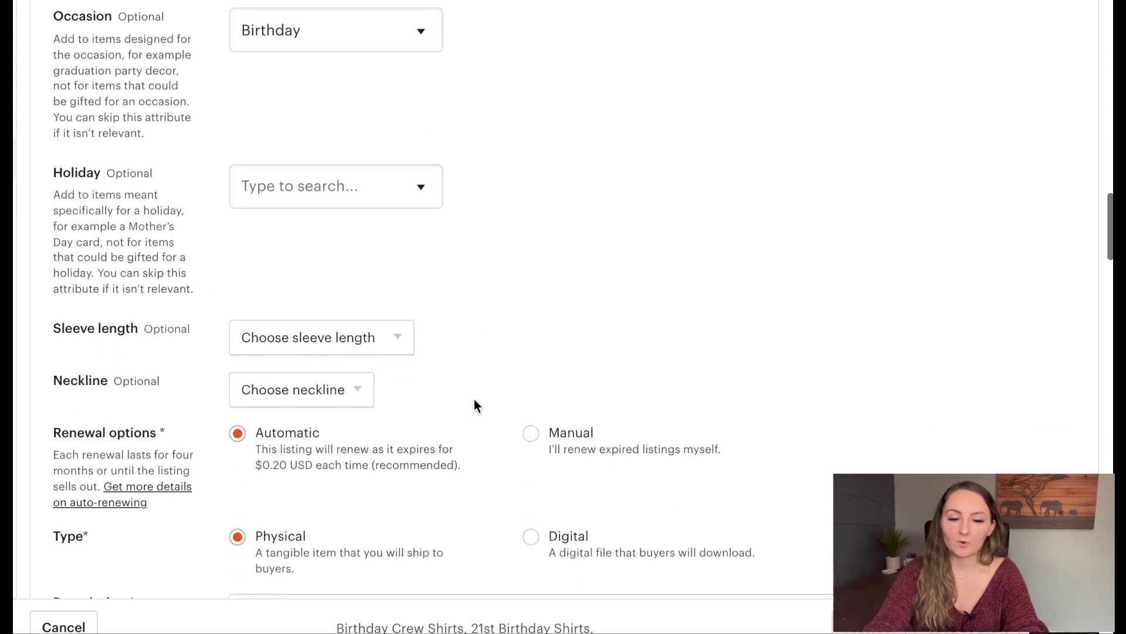
{"action": "scroll", "coordinate": [474, 399], "scroll_direction": "down", "scroll_amount": 1}
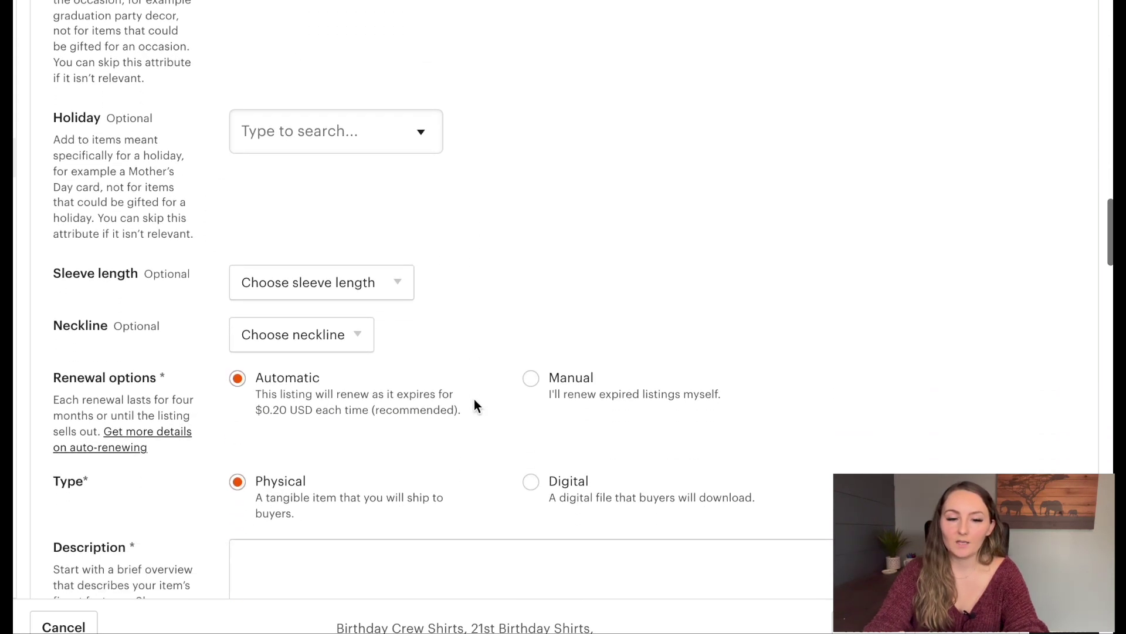
{"action": "scroll", "coordinate": [338, 409], "scroll_direction": "down", "scroll_amount": 4}
{"action": "left_click", "coordinate": [341, 409]}
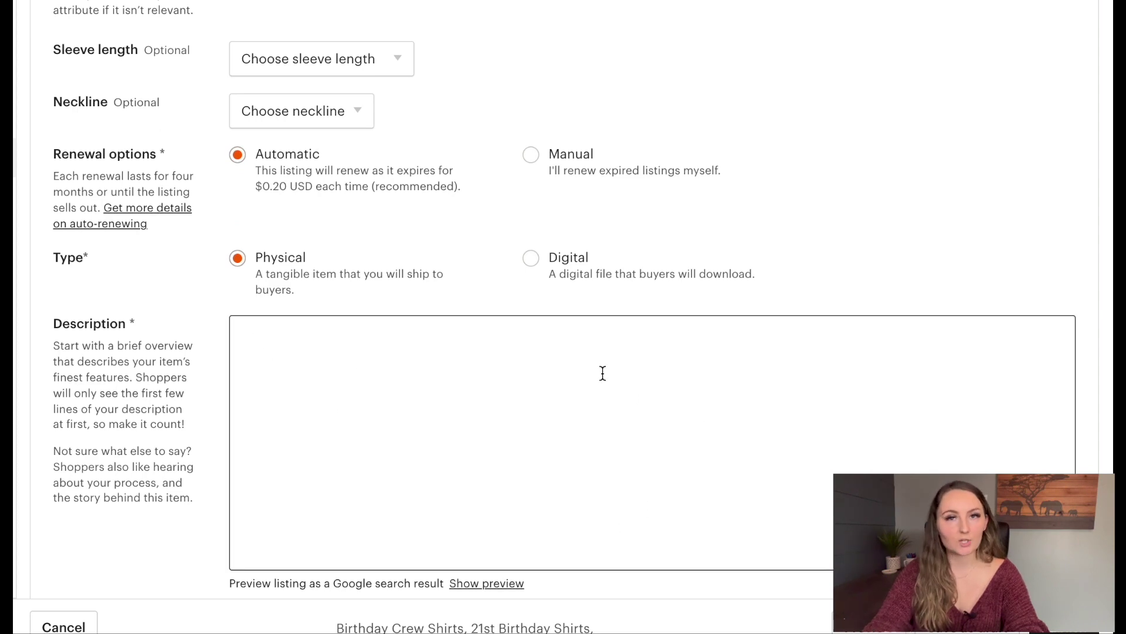
{"action": "scroll", "coordinate": [650, 508], "scroll_direction": "down", "scroll_amount": 4}
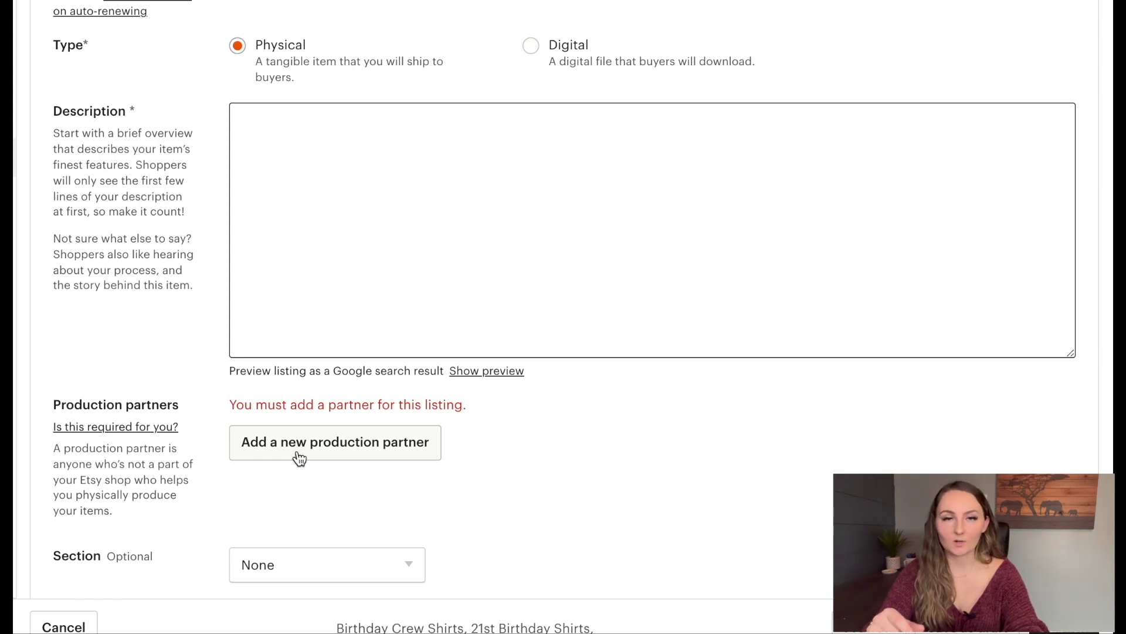
{"action": "scroll", "coordinate": [300, 457], "scroll_direction": "down", "scroll_amount": 2}
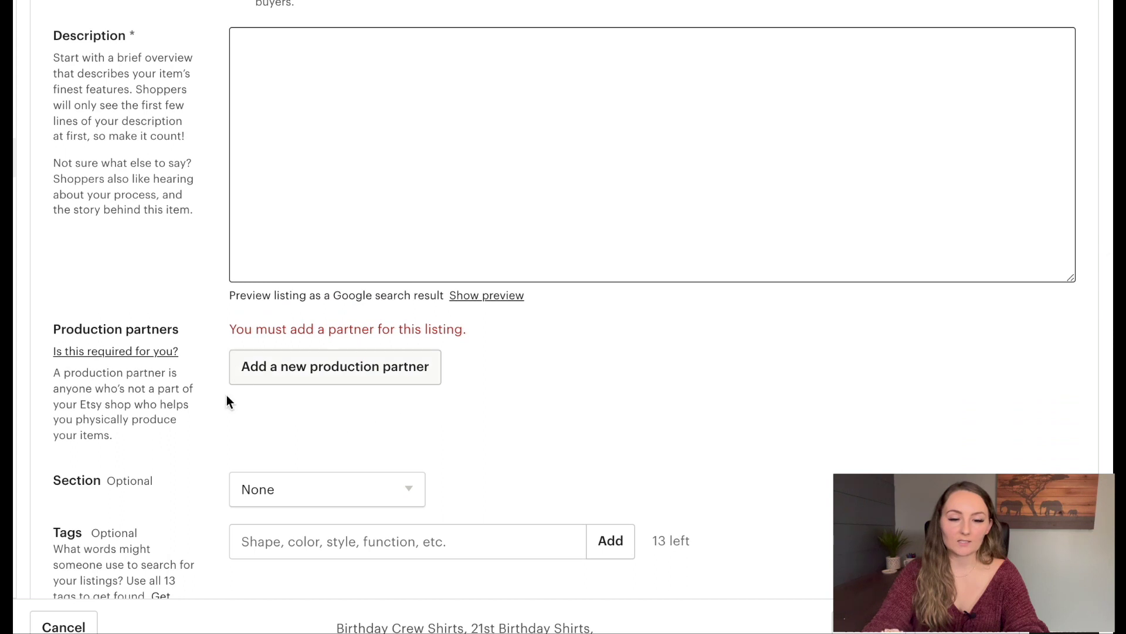
{"action": "scroll", "coordinate": [271, 378], "scroll_direction": "down", "scroll_amount": 4}
{"action": "left_click", "coordinate": [284, 333]}
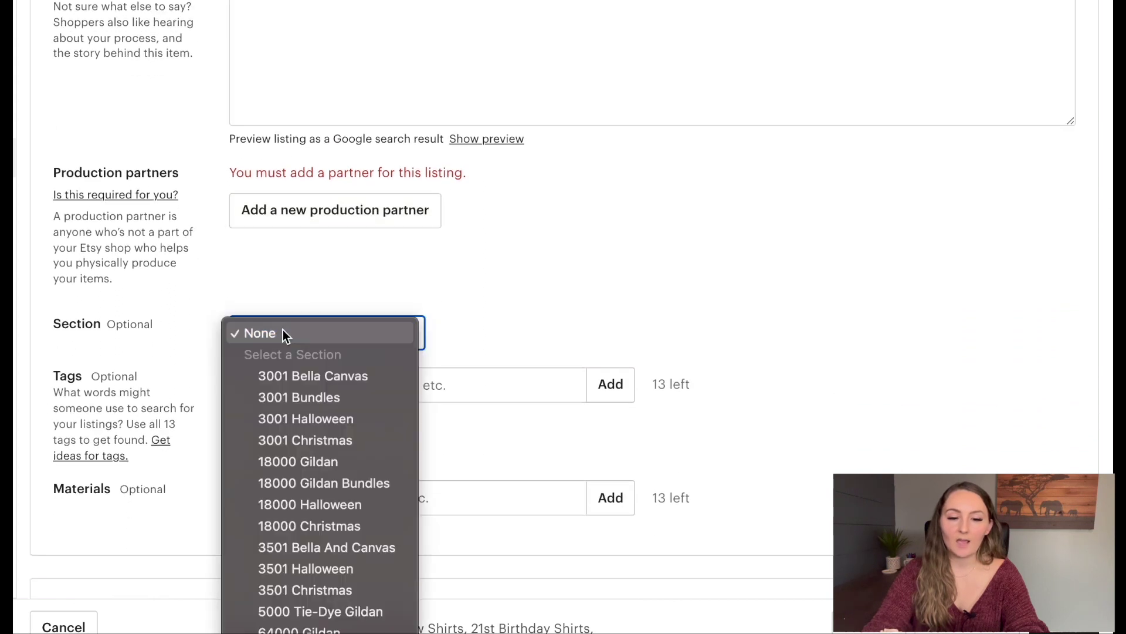
{"action": "left_click", "coordinate": [335, 334]}
{"action": "left_click", "coordinate": [432, 383]}
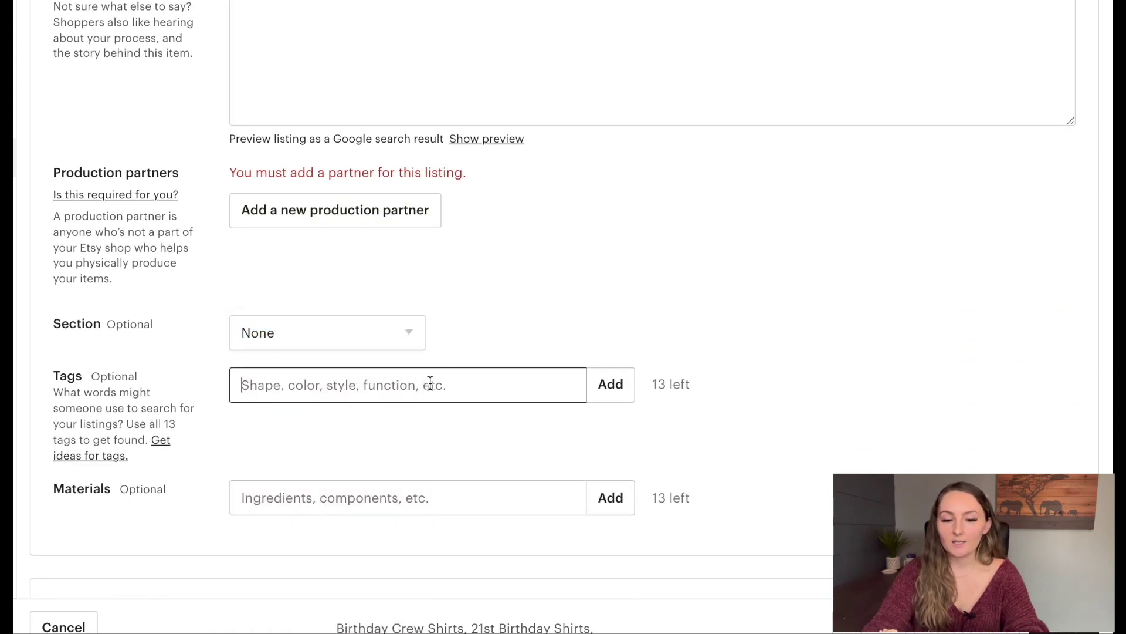
{"action": "scroll", "coordinate": [430, 382], "scroll_direction": "down", "scroll_amount": 8}
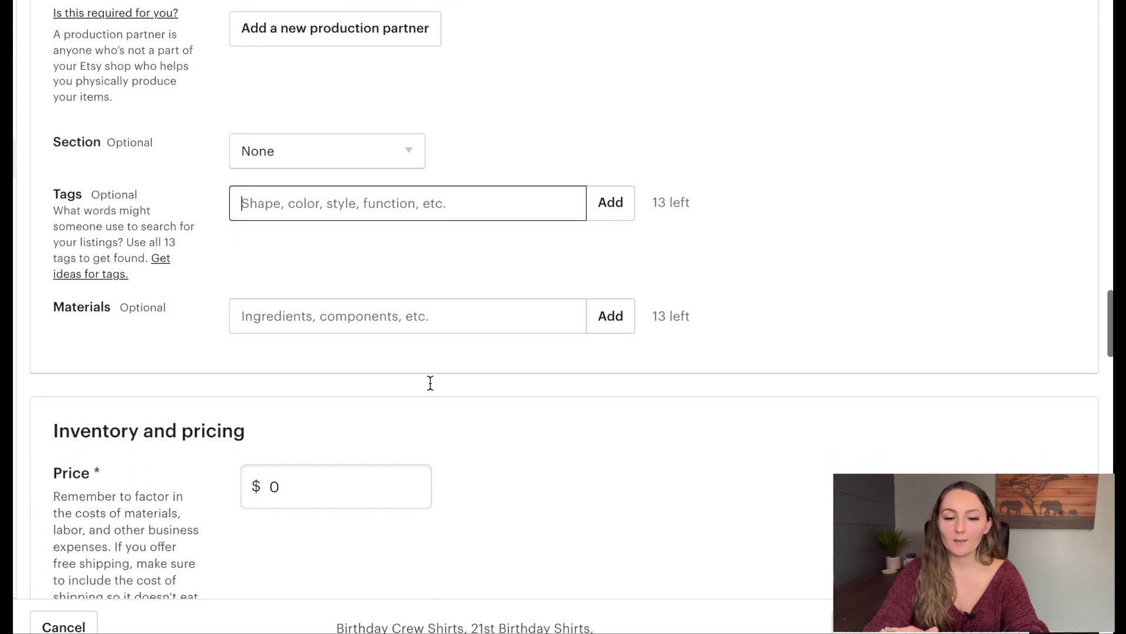
{"action": "scroll", "coordinate": [430, 387], "scroll_direction": "down", "scroll_amount": 3}
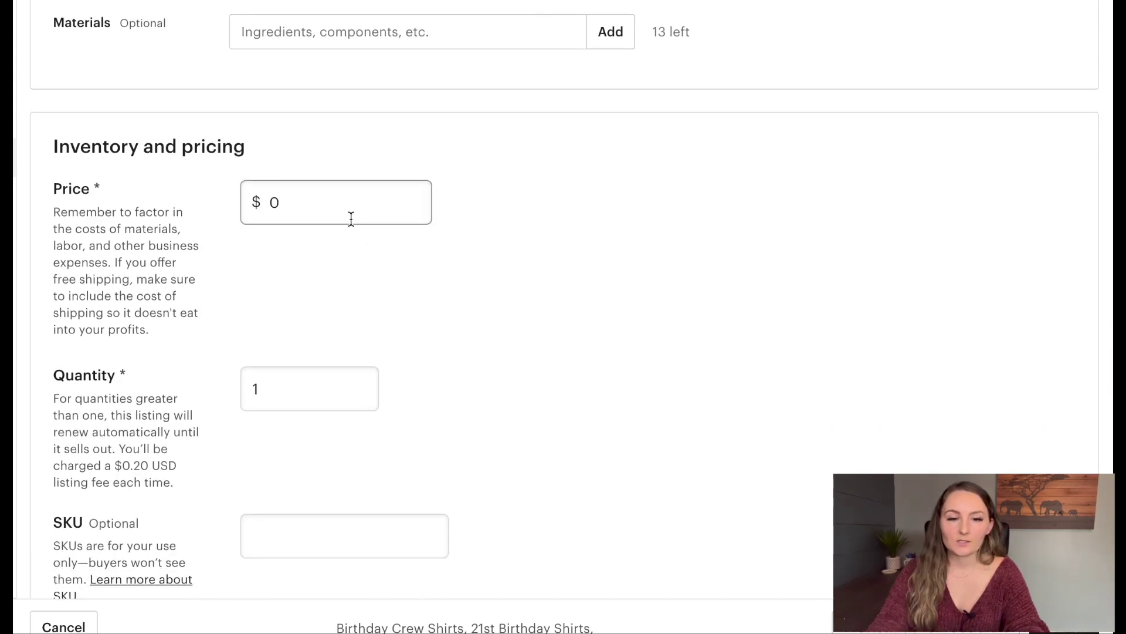
{"action": "scroll", "coordinate": [413, 382], "scroll_direction": "down", "scroll_amount": 1}
{"action": "scroll", "coordinate": [414, 382], "scroll_direction": "down", "scroll_amount": 5}
{"action": "scroll", "coordinate": [413, 382], "scroll_direction": "up", "scroll_amount": 8}
{"action": "scroll", "coordinate": [414, 381], "scroll_direction": "down", "scroll_amount": 5}
Add a custom variation named "Unisex Sizing" to the listing.
{"action": "left_click", "coordinate": [130, 316]}
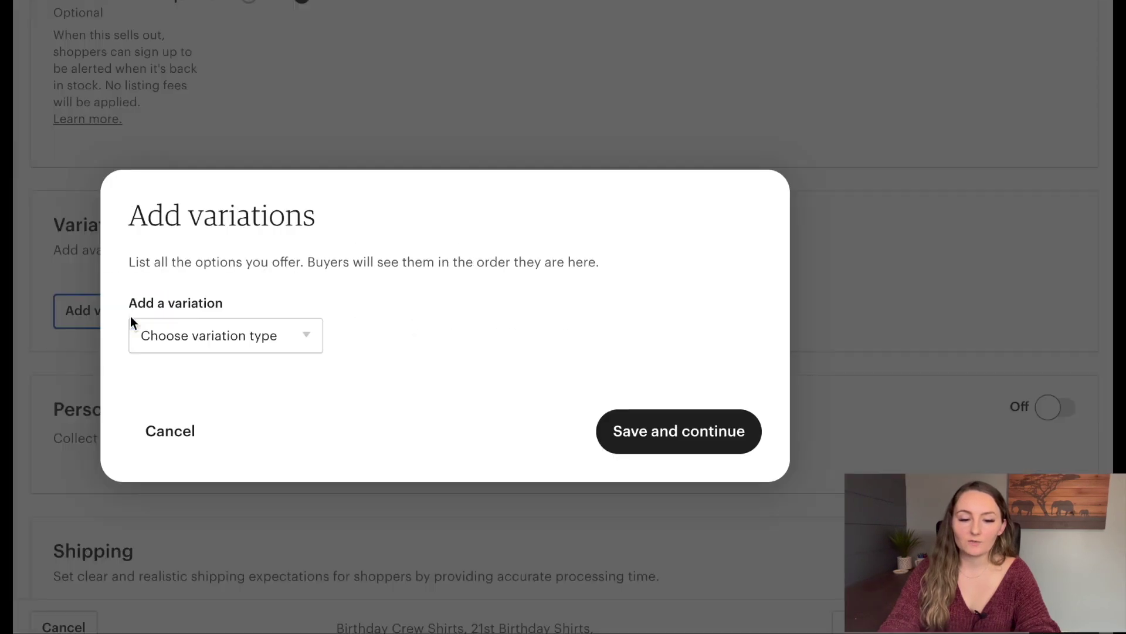
{"action": "left_click", "coordinate": [228, 333]}
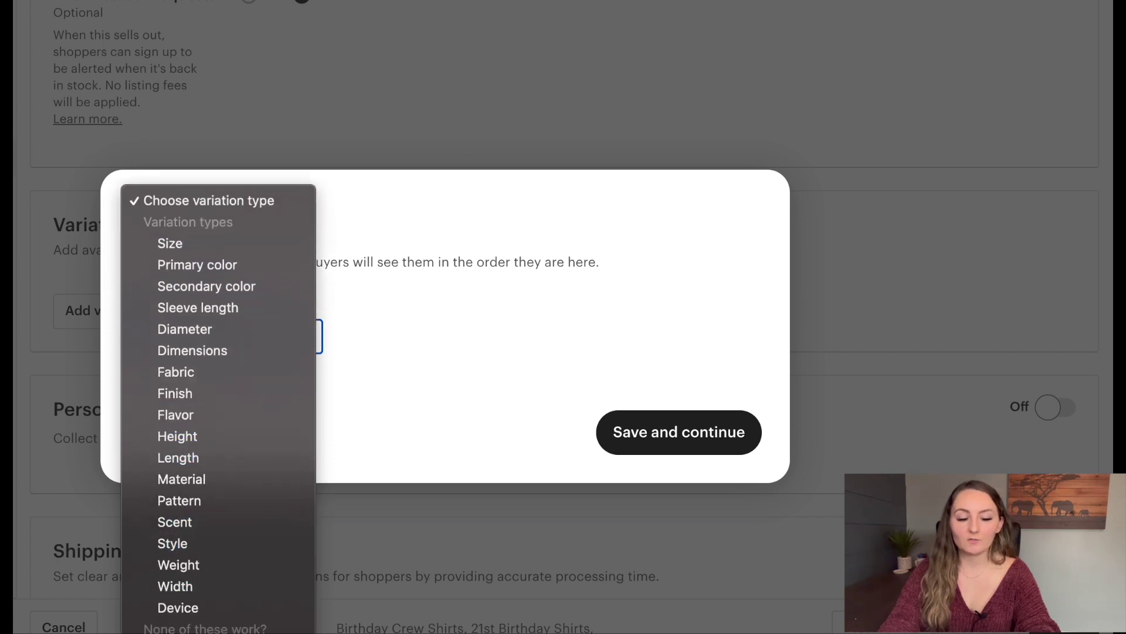
{"action": "left_click", "coordinate": [222, 629]}
{"action": "left_click", "coordinate": [282, 332]}
{"action": "type", "text": "Un"}
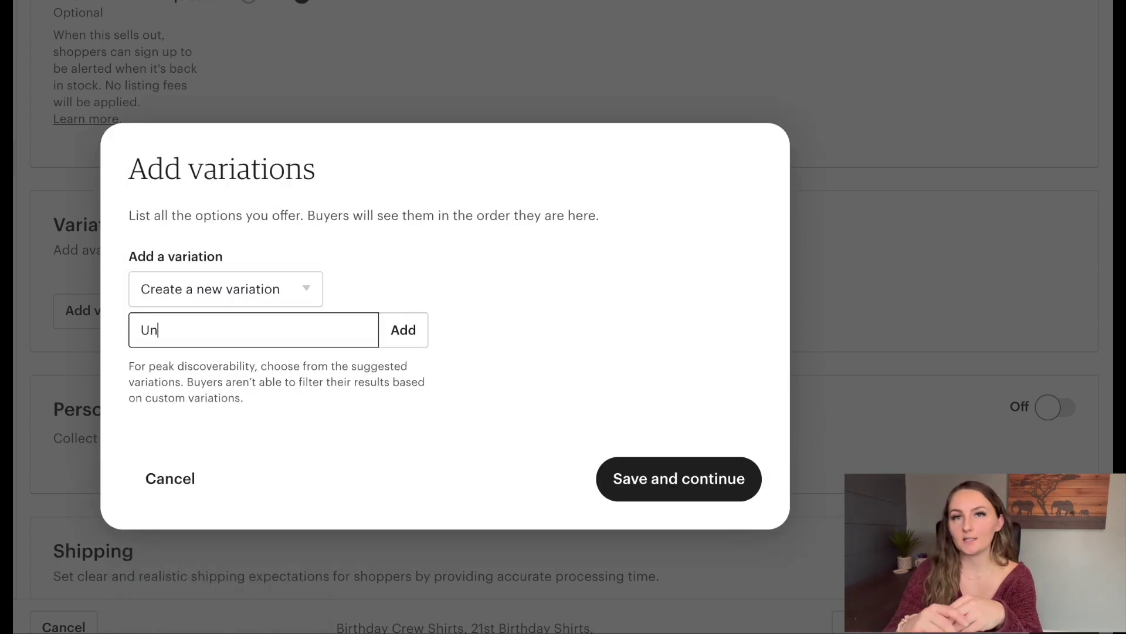
{"action": "type", "text": "iseex"}
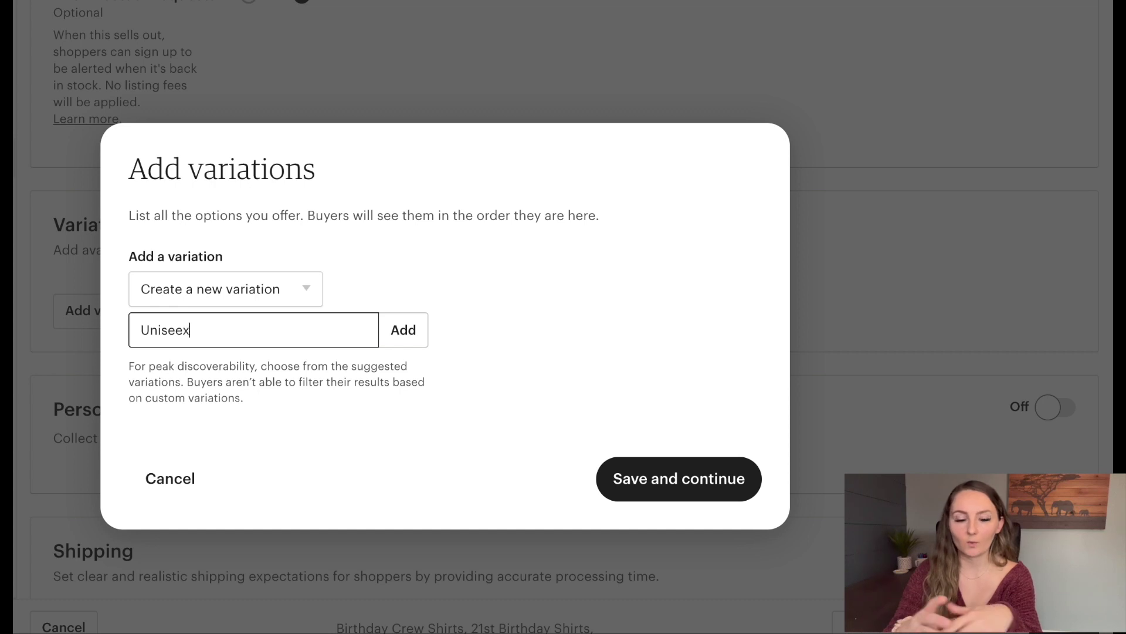
{"action": "key", "text": "BackSpace"}
{"action": "key", "text": "BackSpace"}
{"action": "type", "text": "x S"}
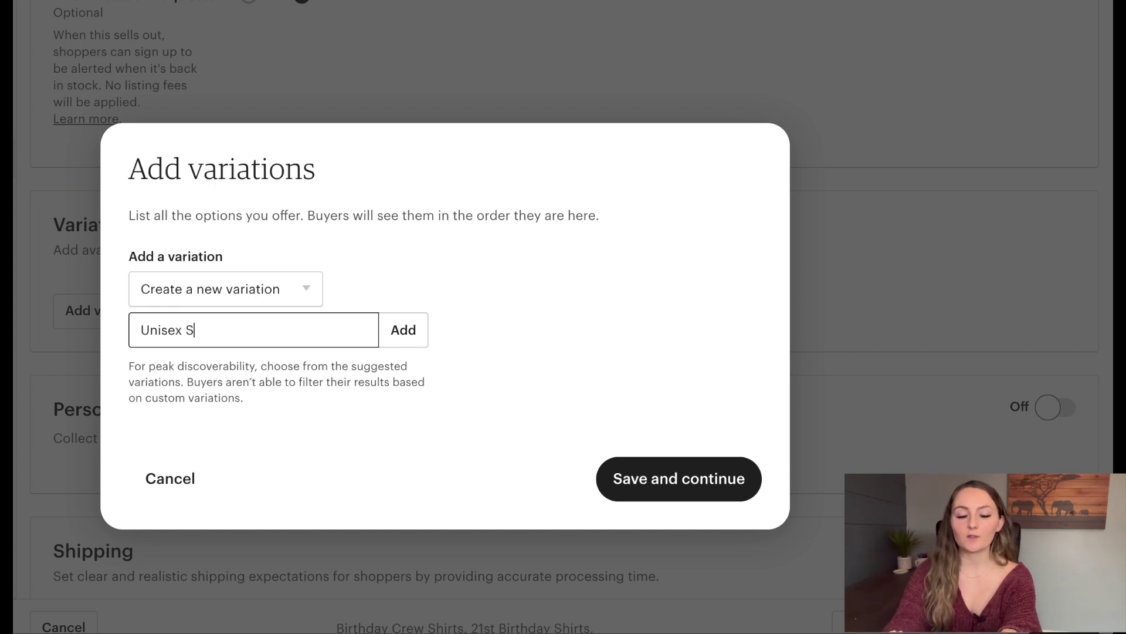
{"action": "type", "text": "izing"}
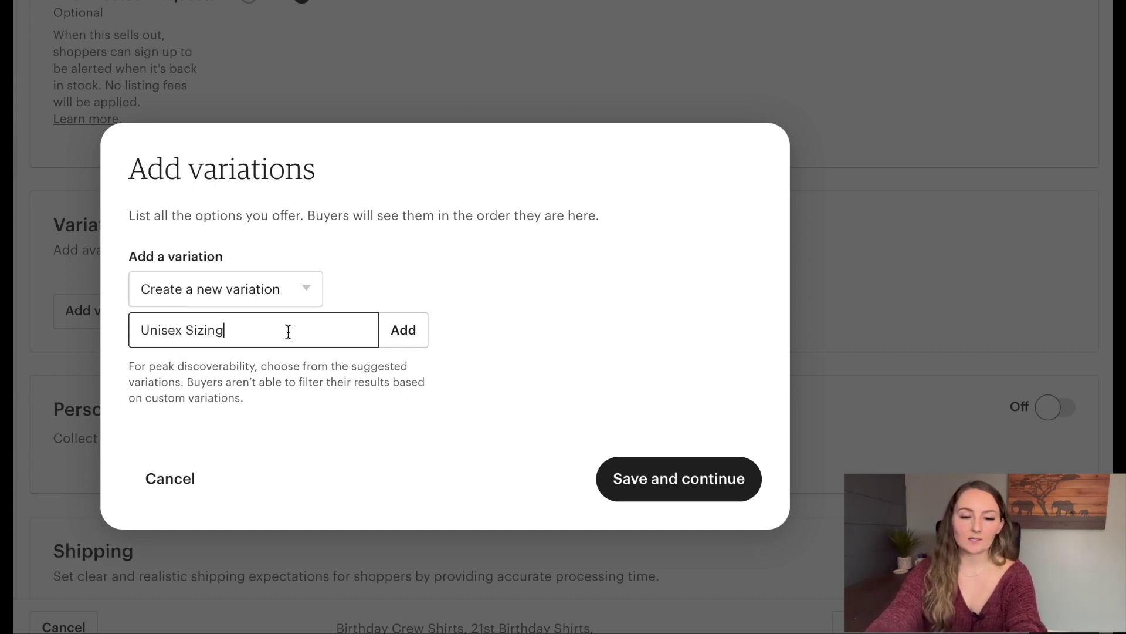
{"action": "left_click", "coordinate": [409, 338]}
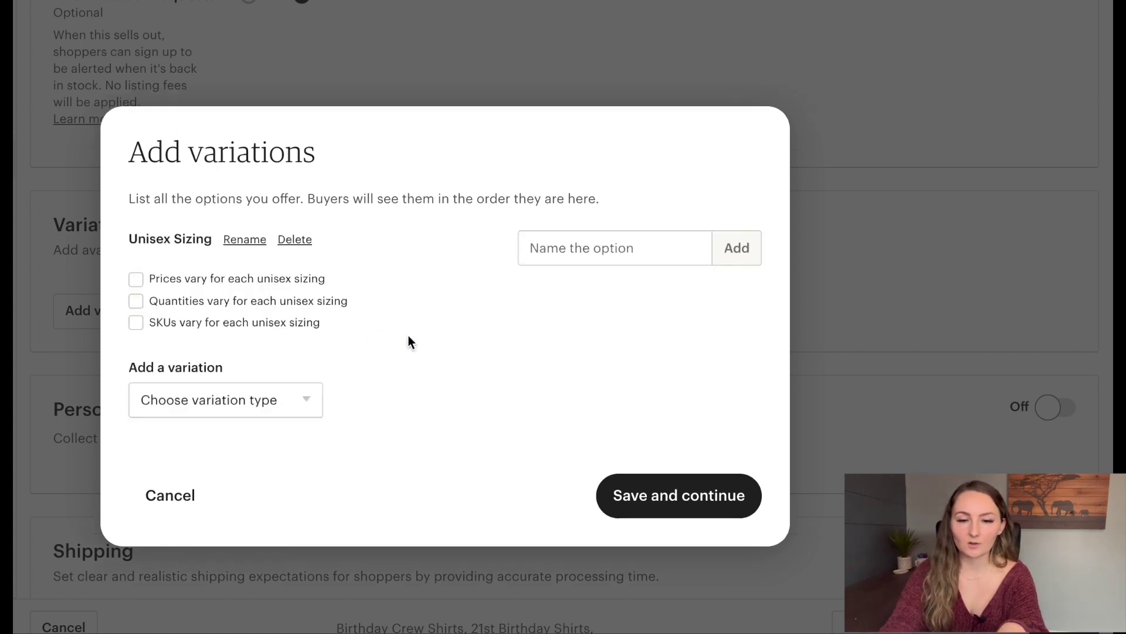
Add the options Unisex S, Unisex M, Unisex L and Unisex XL to the Unisex Sizing variation.
{"action": "type", "text": "Unisex S"}
{"action": "key", "text": "Return"}
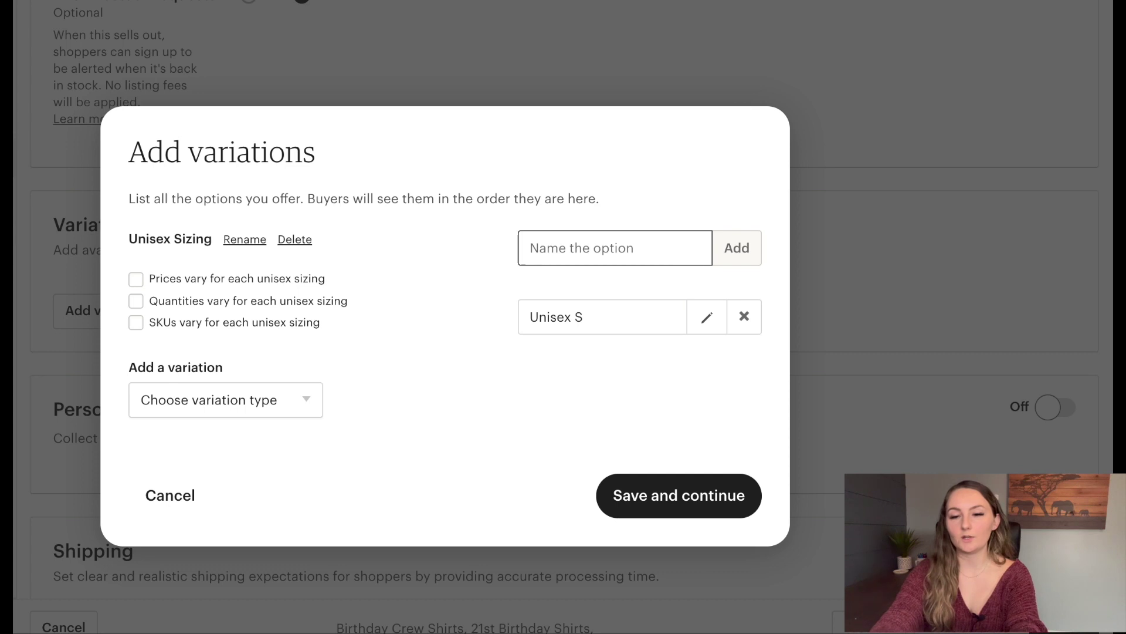
{"action": "type", "text": "Unisex M"}
{"action": "key", "text": "Return"}
{"action": "type", "text": "Unisex"}
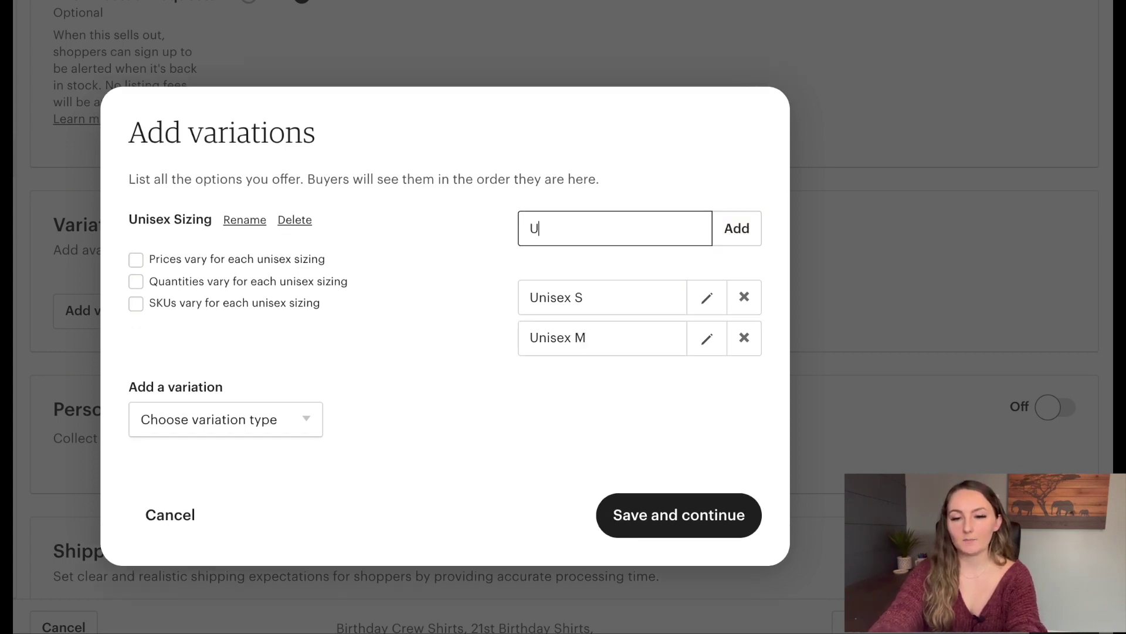
{"action": "type", "text": "L"}
{"action": "key", "text": "Return"}
{"action": "type", "text": "Unisex XL"}
{"action": "key", "text": "Return"}
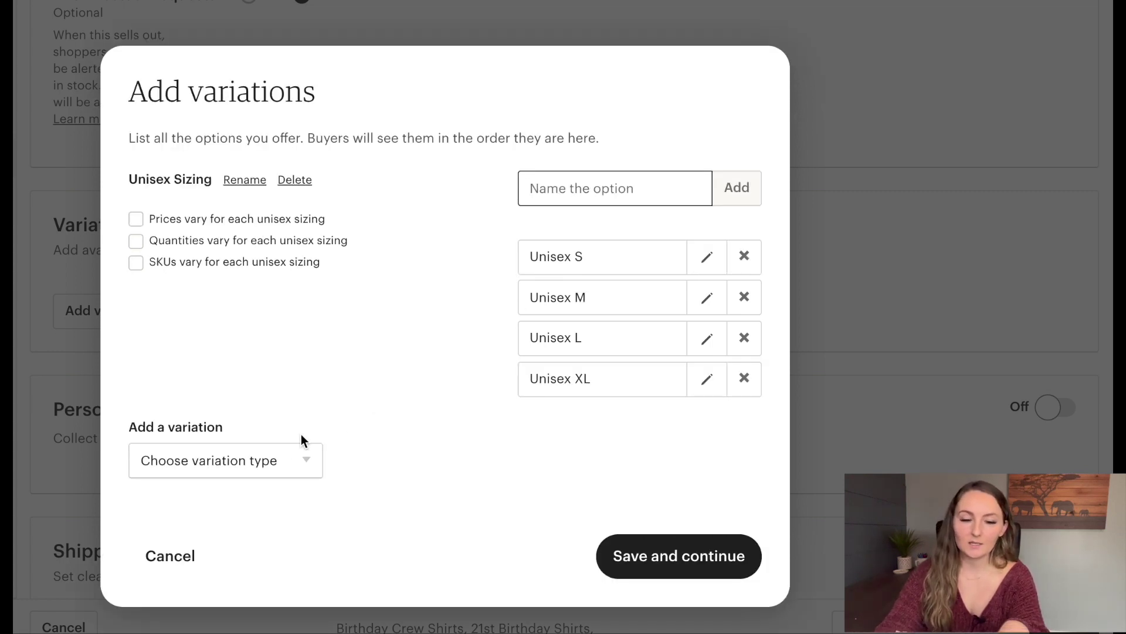
Create a second custom variation named Color with the options White, Maroon and Black, and save the variations.
{"action": "left_click", "coordinate": [239, 464]}
{"action": "left_click", "coordinate": [193, 629]}
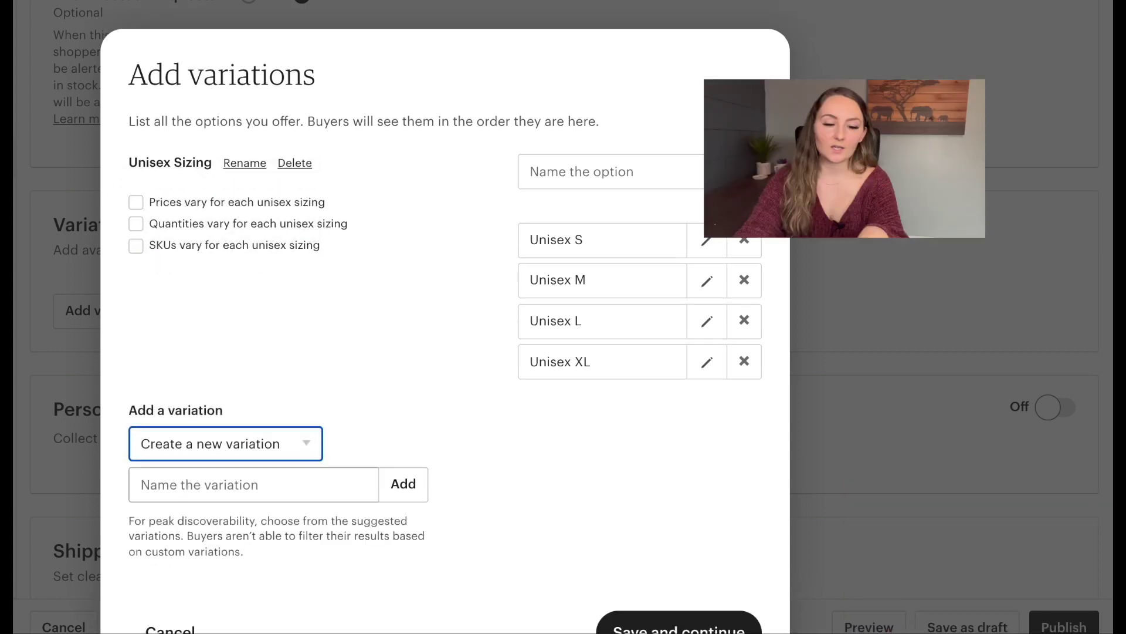
{"action": "left_click", "coordinate": [256, 478]}
{"action": "type", "text": "White"}
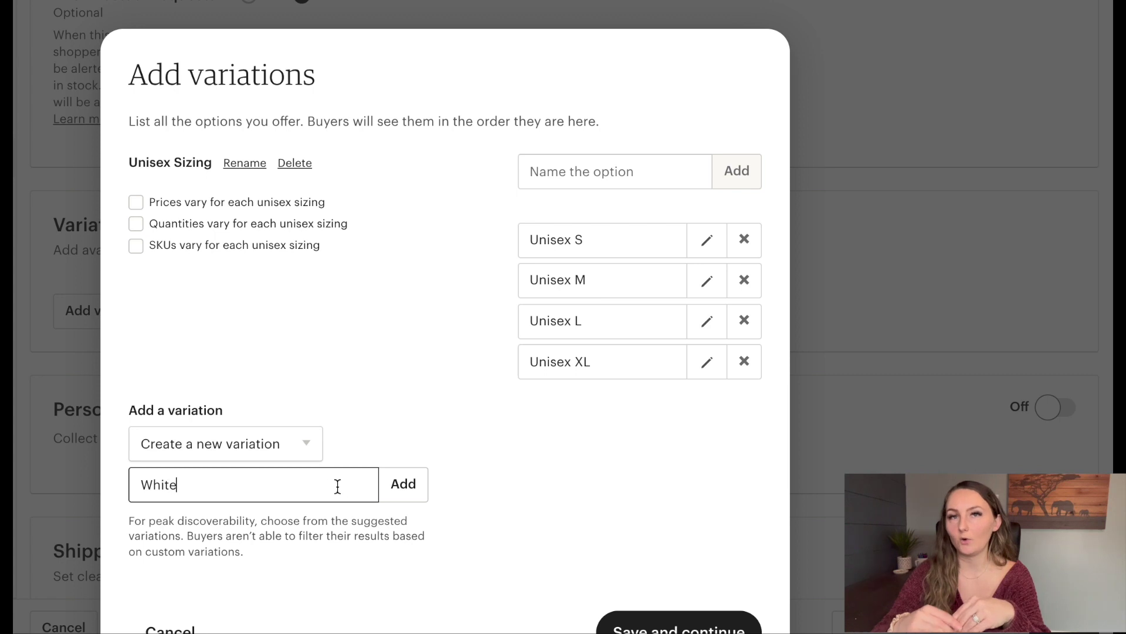
{"action": "left_click", "coordinate": [404, 494]}
{"action": "left_click", "coordinate": [563, 457]}
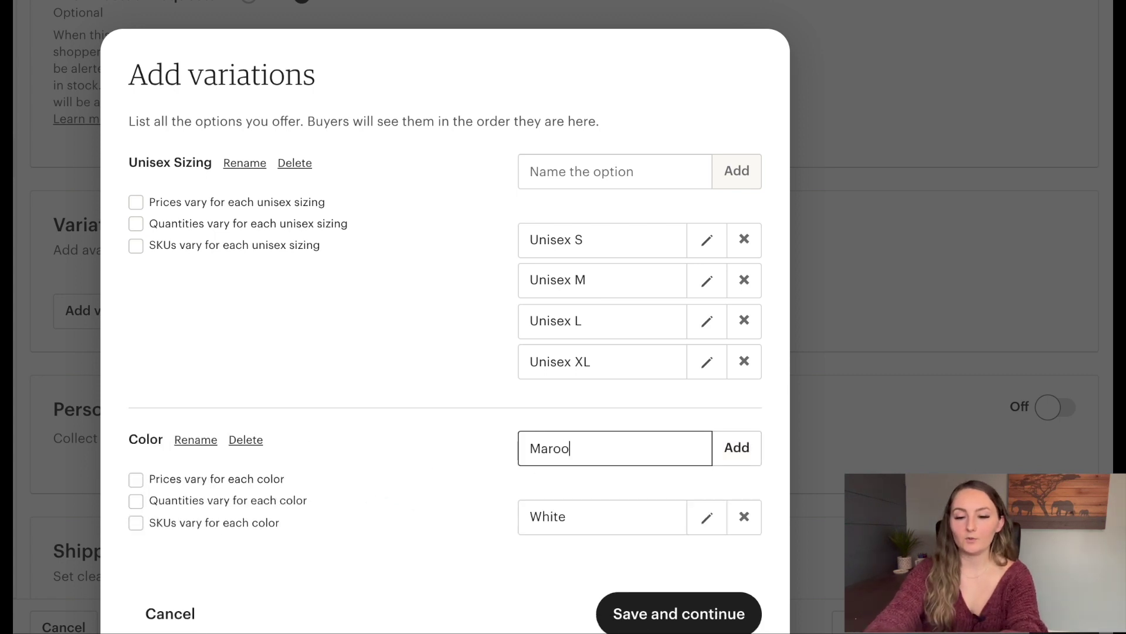
{"action": "type", "text": "n"}
{"action": "key", "text": "Return"}
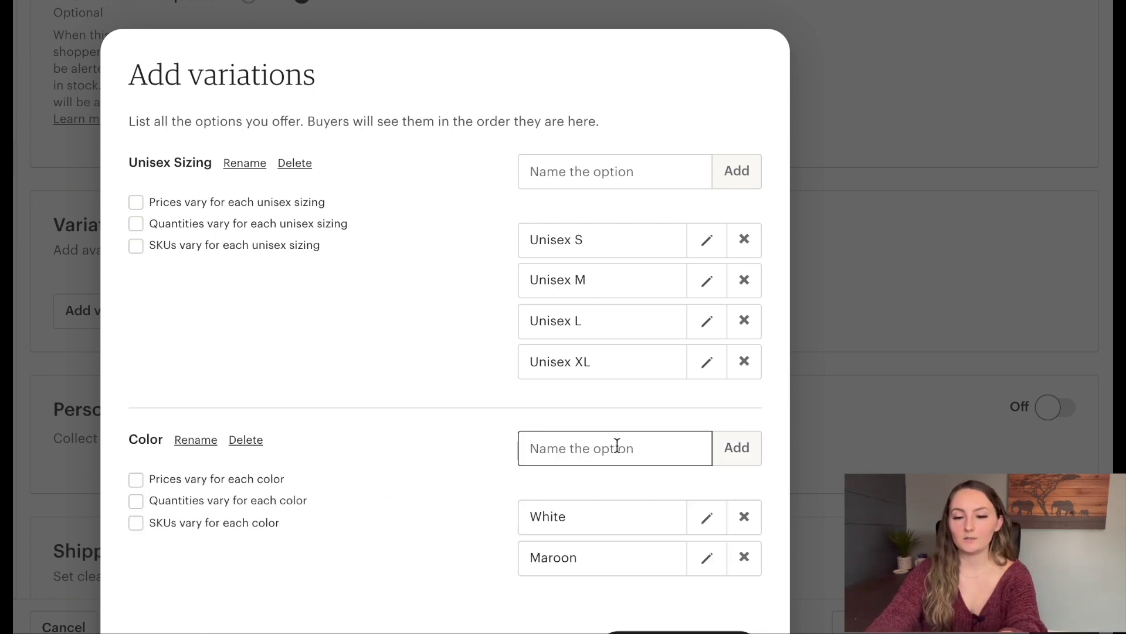
{"action": "type", "text": "Black"}
{"action": "key", "text": "Return"}
{"action": "scroll", "coordinate": [446, 317], "scroll_direction": "down", "scroll_amount": 2}
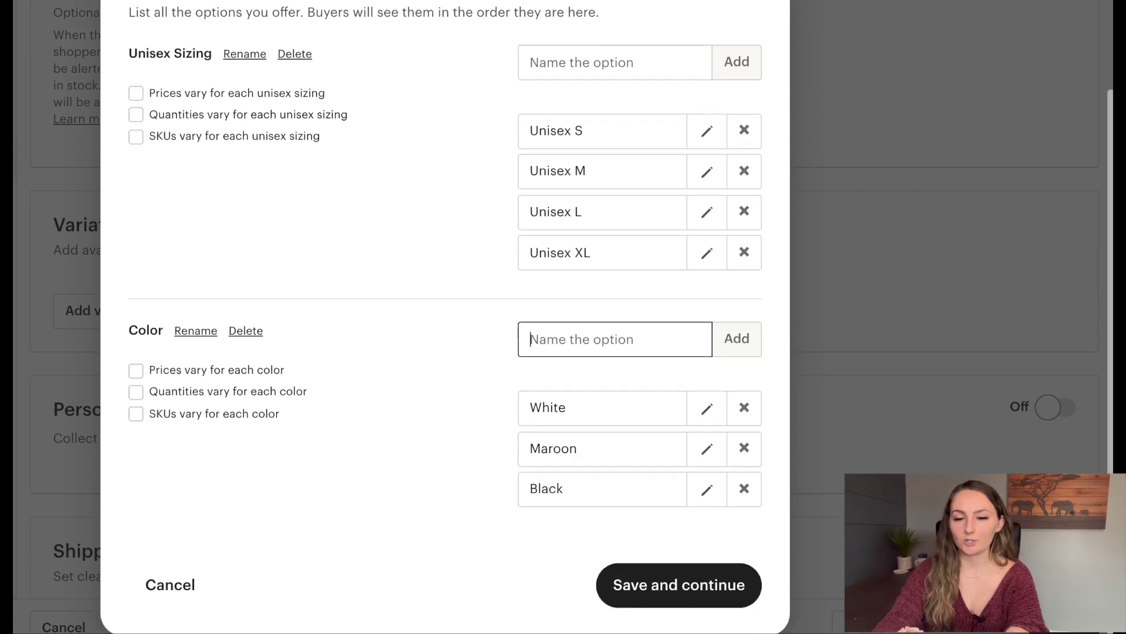
{"action": "left_click", "coordinate": [684, 580]}
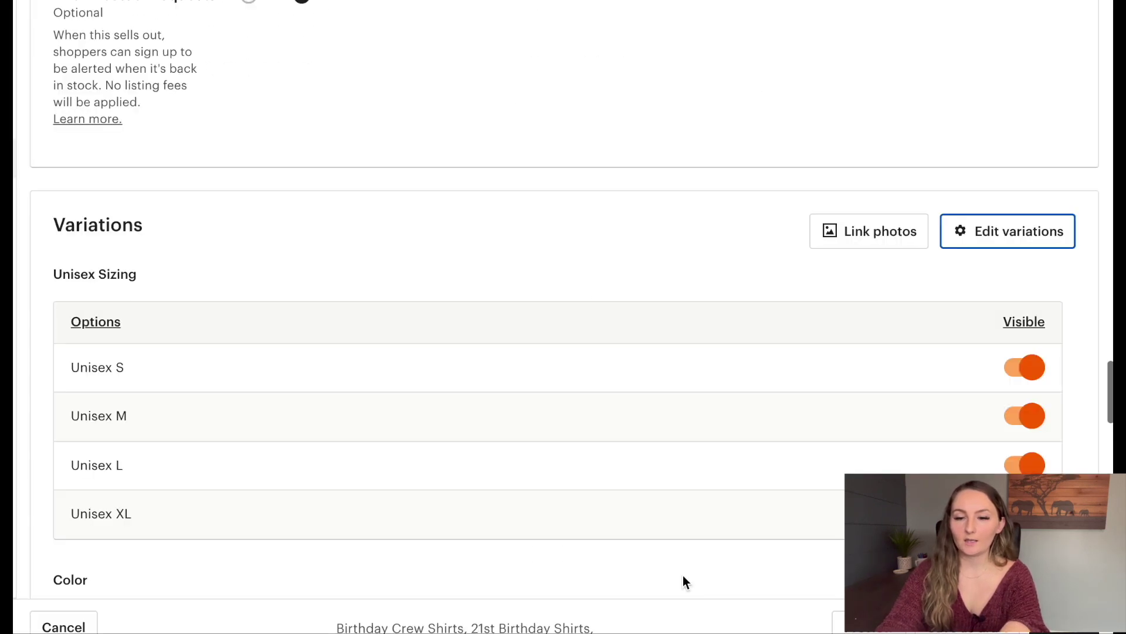
Edit the variations so that prices vary for each unisex sizing, and update the listing.
{"action": "left_click", "coordinate": [986, 241]}
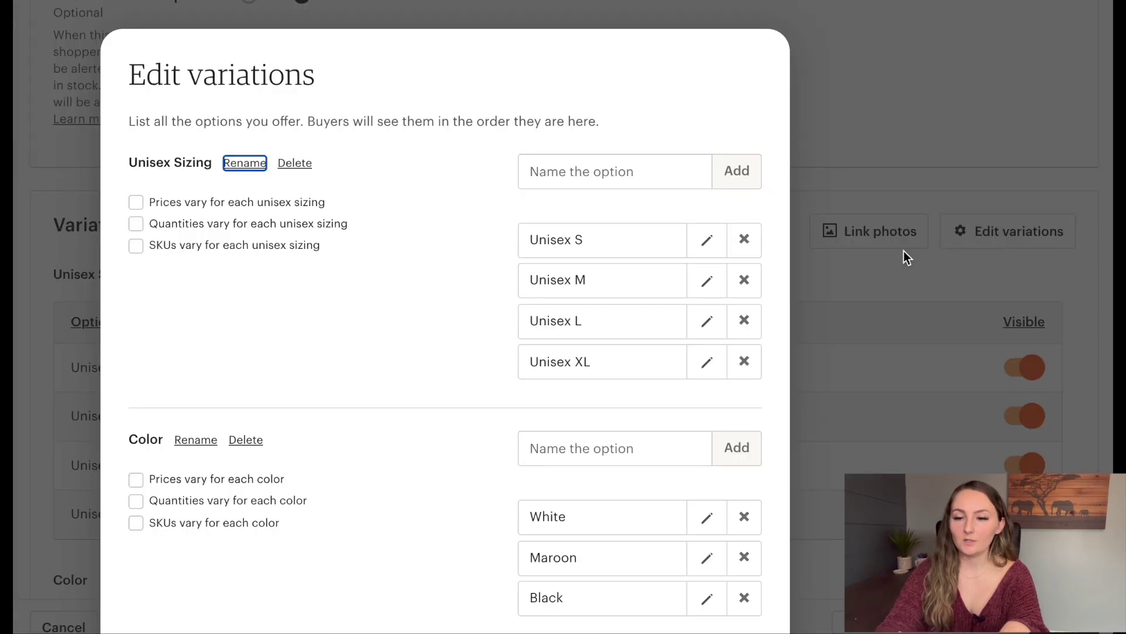
{"action": "left_click", "coordinate": [136, 206]}
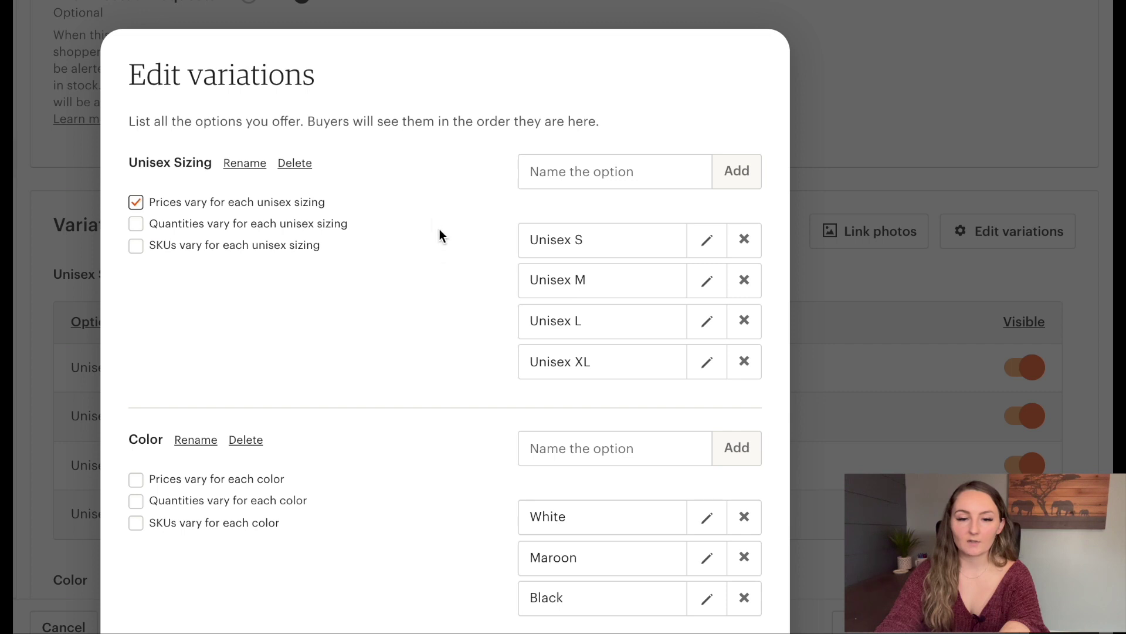
{"action": "scroll", "coordinate": [438, 253], "scroll_direction": "down", "scroll_amount": 2}
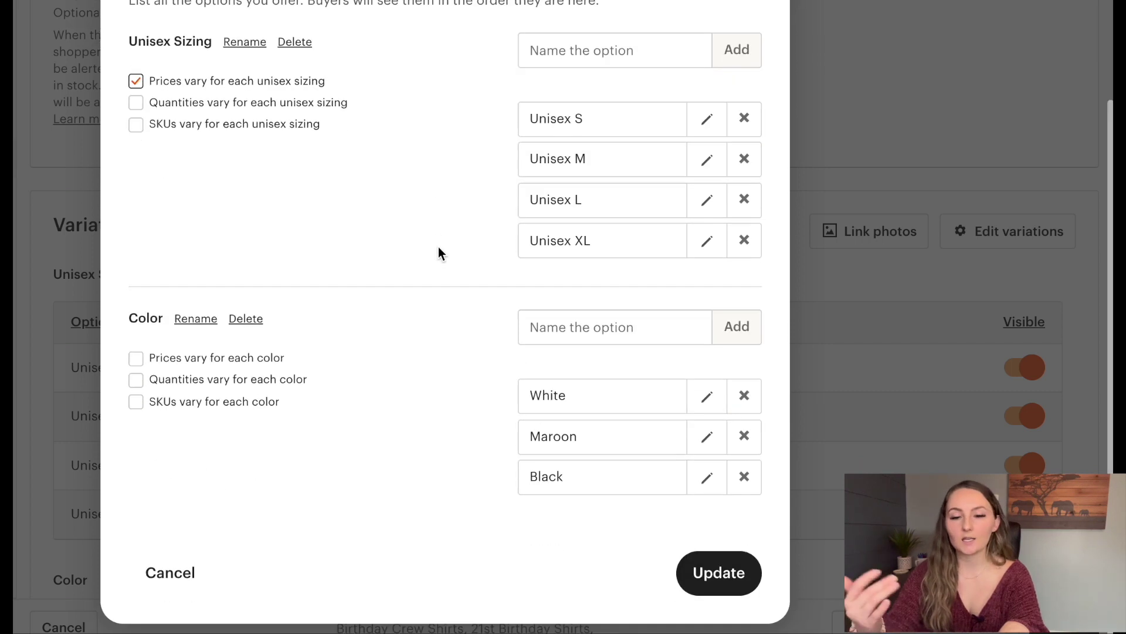
{"action": "left_click", "coordinate": [756, 574]}
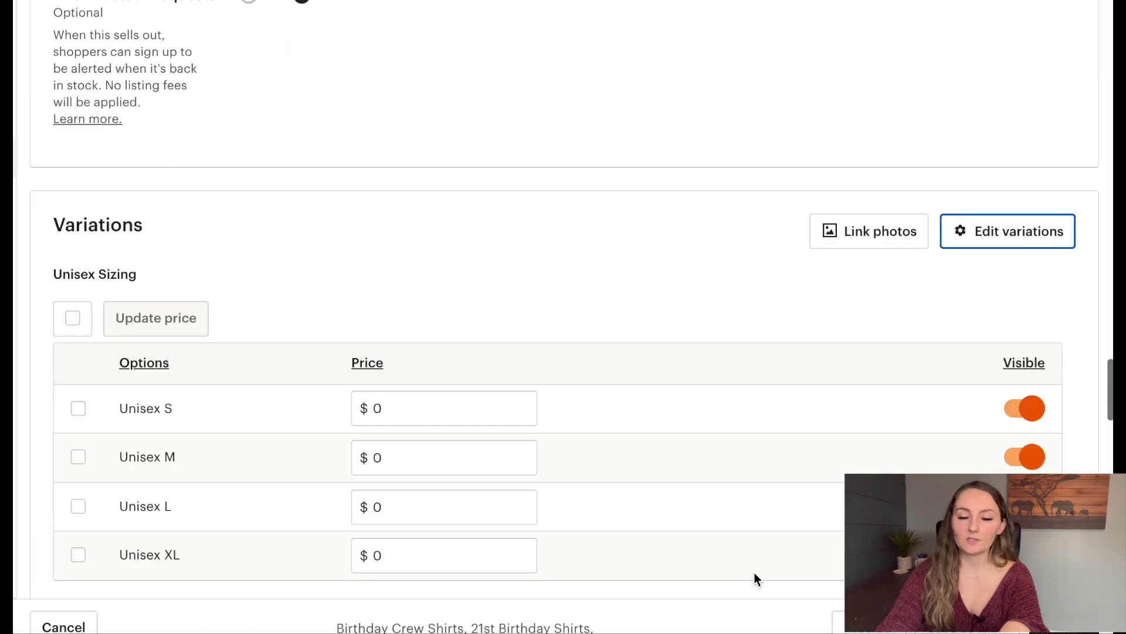
Set the price of Unisex S, Unisex M, Unisex L and Unisex XL to $30.99 each.
{"action": "scroll", "coordinate": [839, 244], "scroll_direction": "down", "scroll_amount": 2}
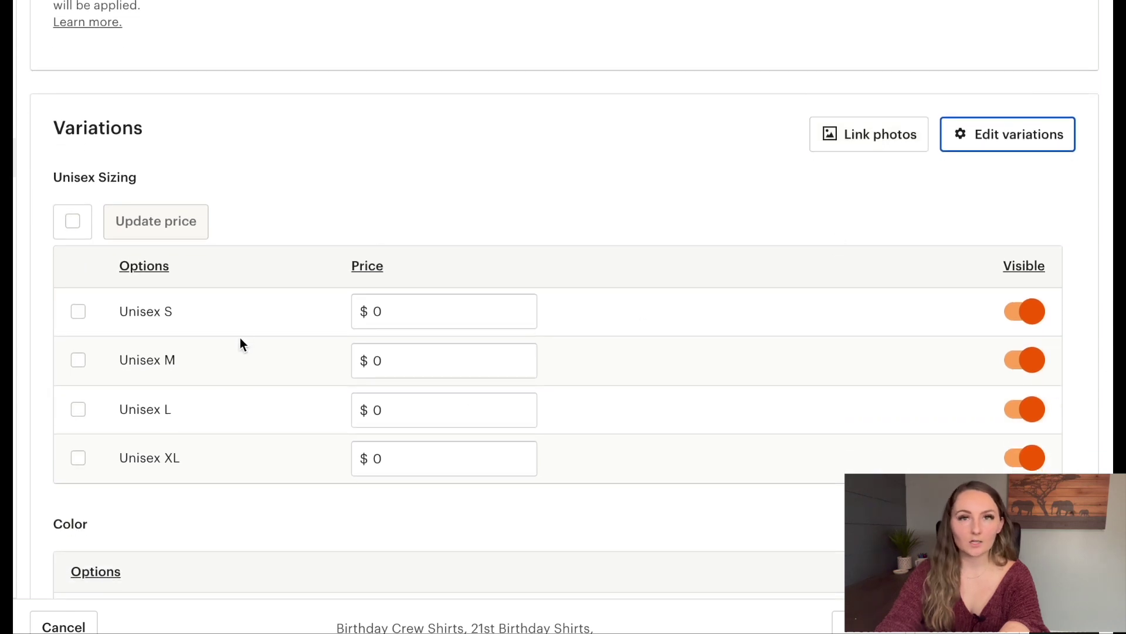
{"action": "left_click", "coordinate": [391, 309]}
{"action": "type", "text": "30.99"}
{"action": "left_click", "coordinate": [396, 357]}
{"action": "key", "text": "BackSpace"}
{"action": "type", "text": "30.99"}
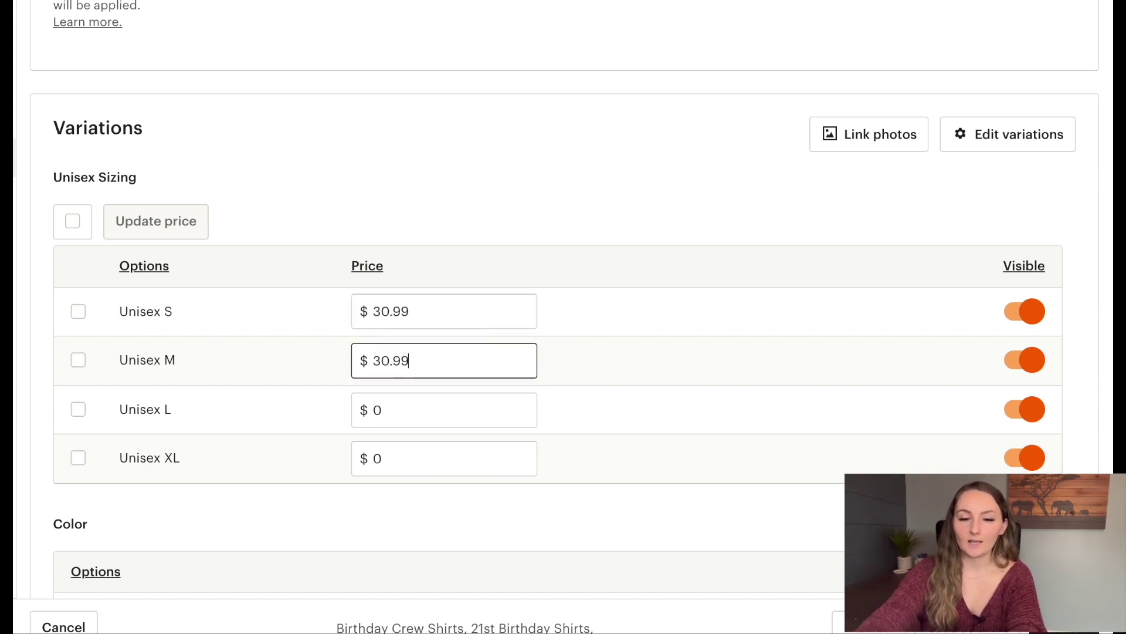
{"action": "left_click", "coordinate": [408, 410]}
{"action": "key", "text": "BackSpace"}
{"action": "type", "text": "30.99"}
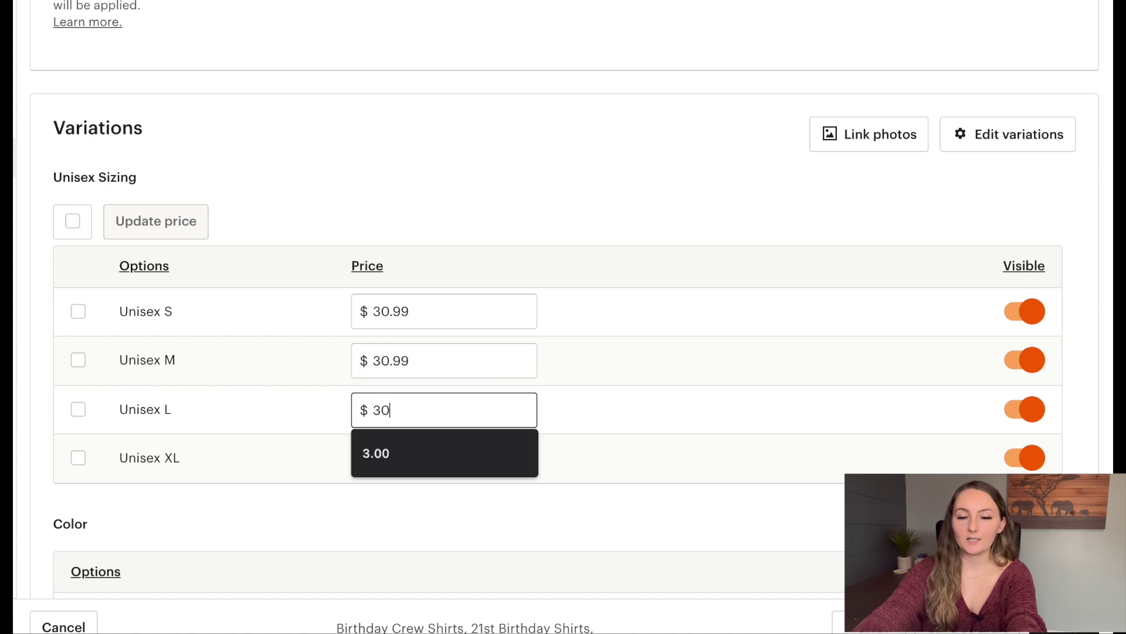
{"action": "left_click", "coordinate": [420, 461]}
{"action": "key", "text": "BackSpace"}
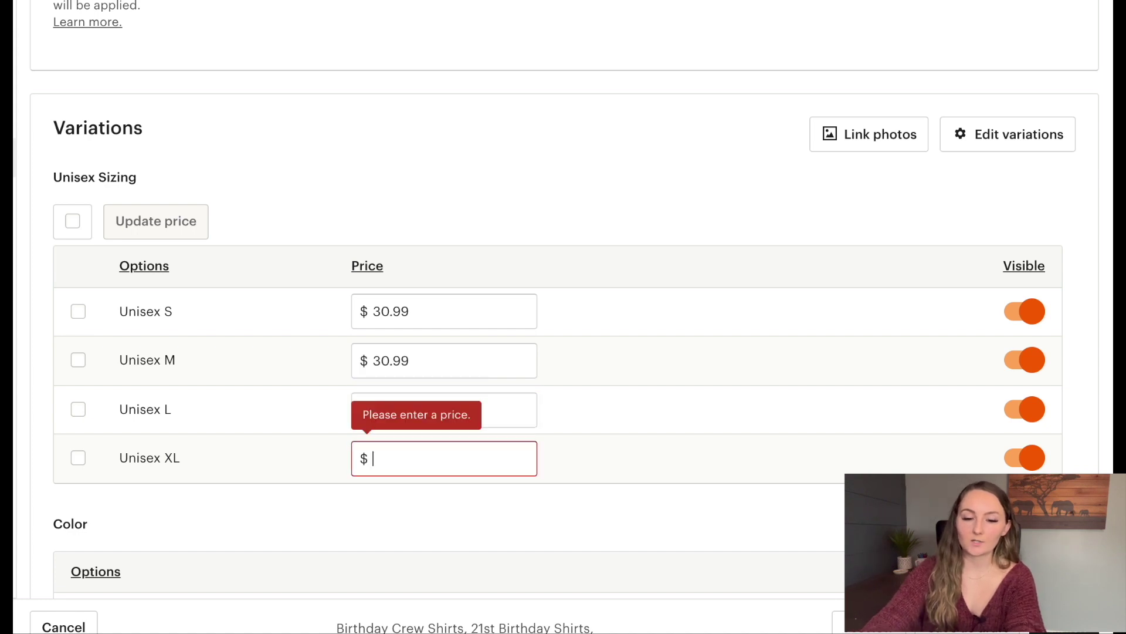
{"action": "type", "text": "30.99"}
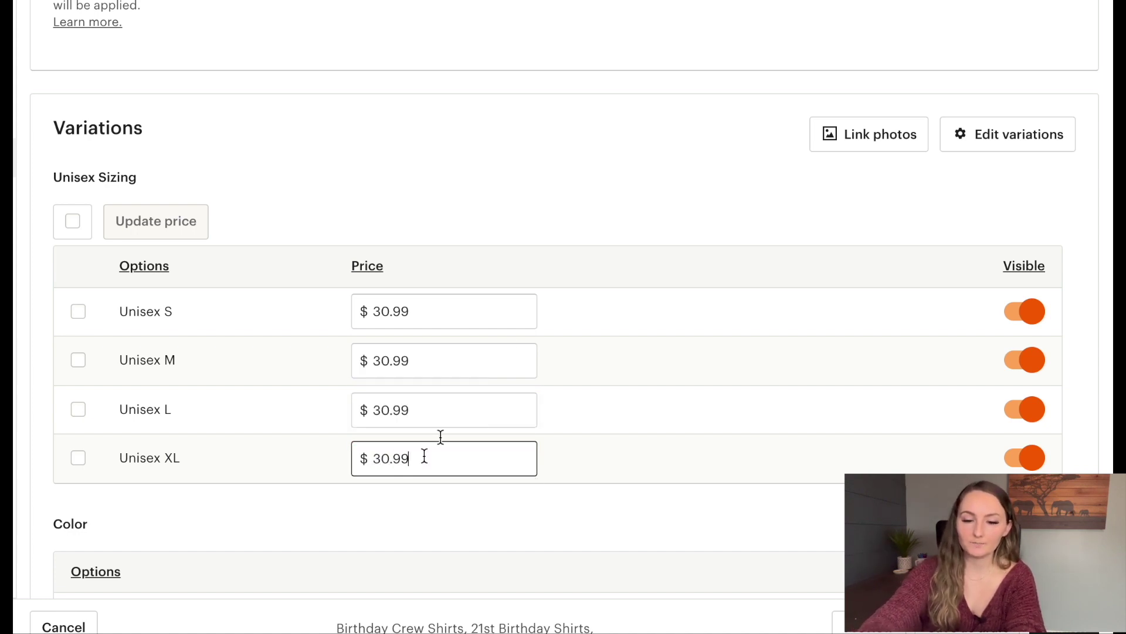
{"action": "left_click", "coordinate": [582, 209]}
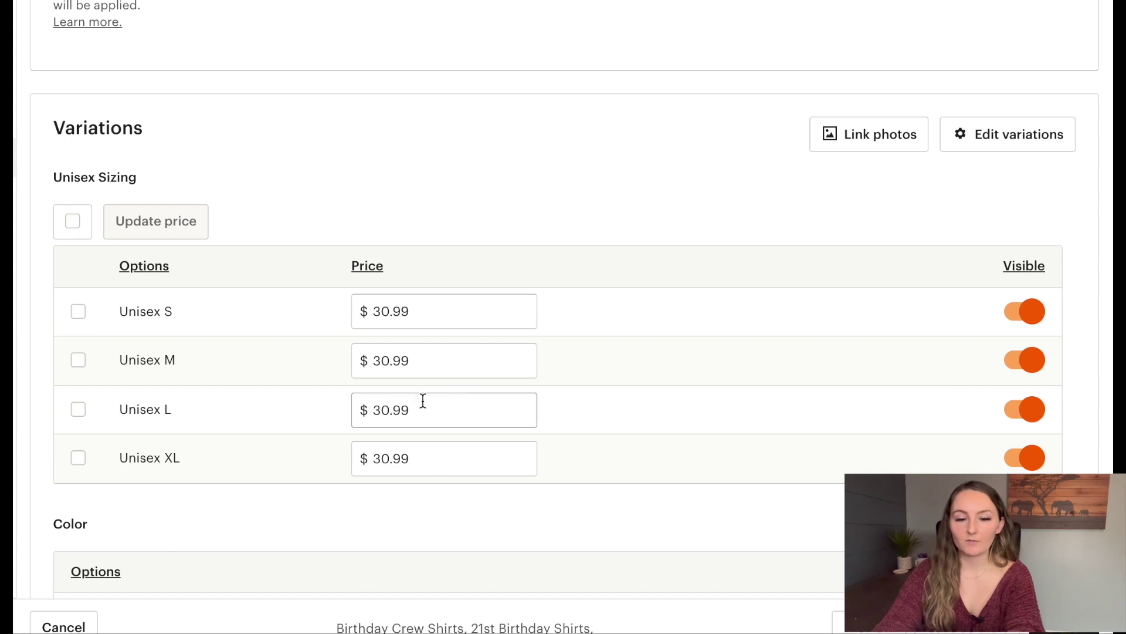
Turn on personalization for the listing.
{"action": "scroll", "coordinate": [457, 395], "scroll_direction": "down", "scroll_amount": 3}
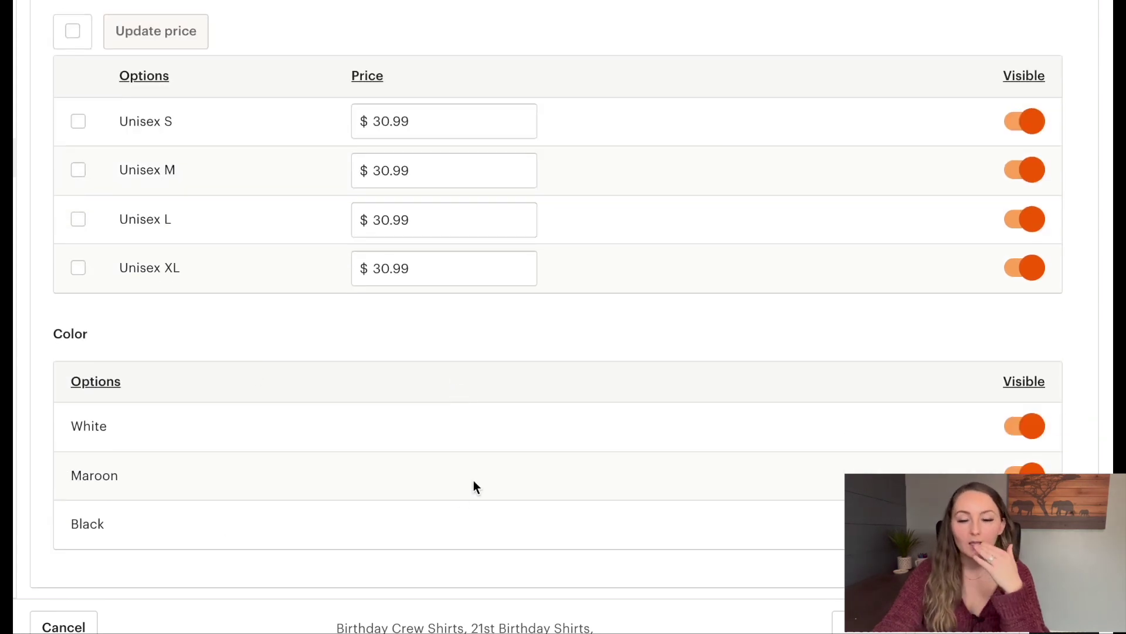
{"action": "scroll", "coordinate": [472, 478], "scroll_direction": "down", "scroll_amount": 3}
{"action": "scroll", "coordinate": [473, 480], "scroll_direction": "down", "scroll_amount": 1}
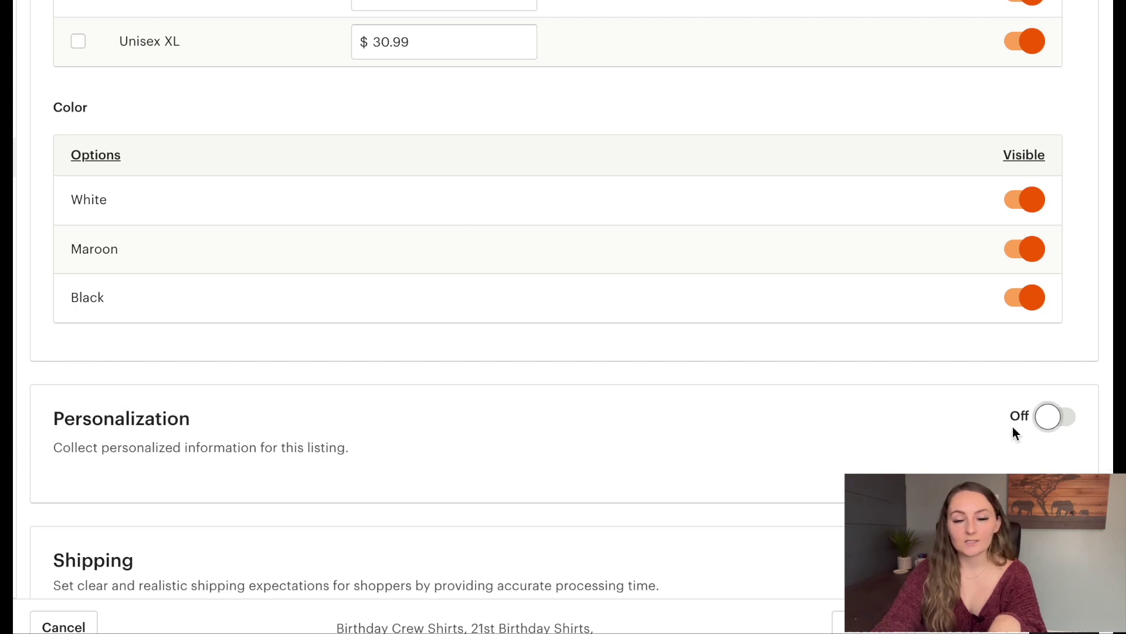
{"action": "left_click", "coordinate": [1048, 417]}
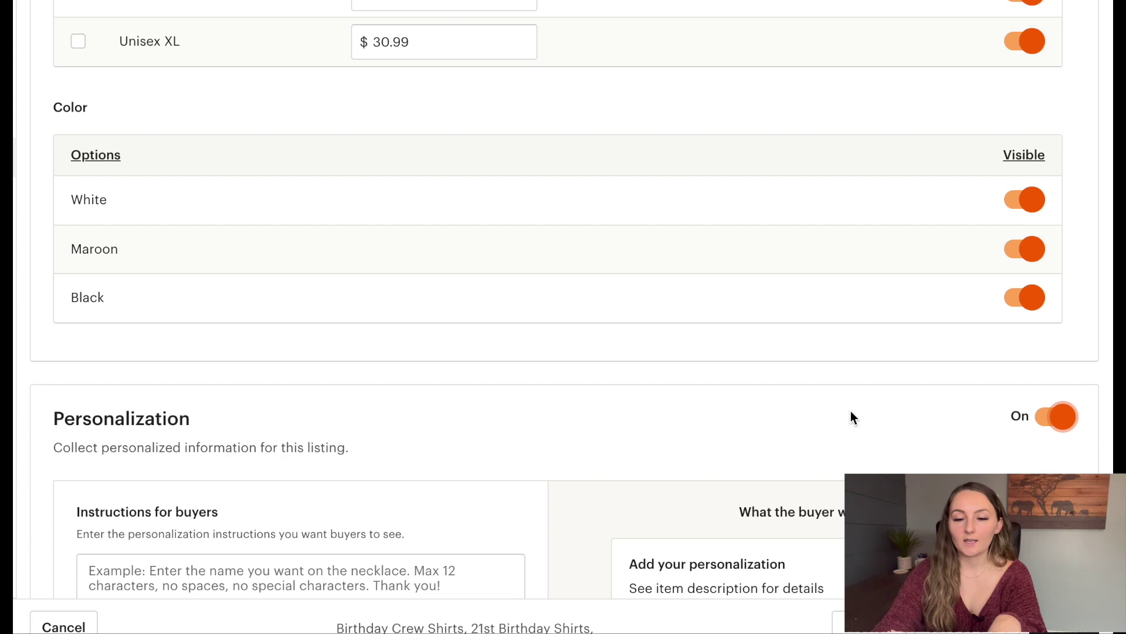
Write "Please enter here what you'd like the shirt to say" as the personalization instructions for buyers.
{"action": "scroll", "coordinate": [850, 413], "scroll_direction": "down", "scroll_amount": 3}
{"action": "left_click", "coordinate": [267, 407]}
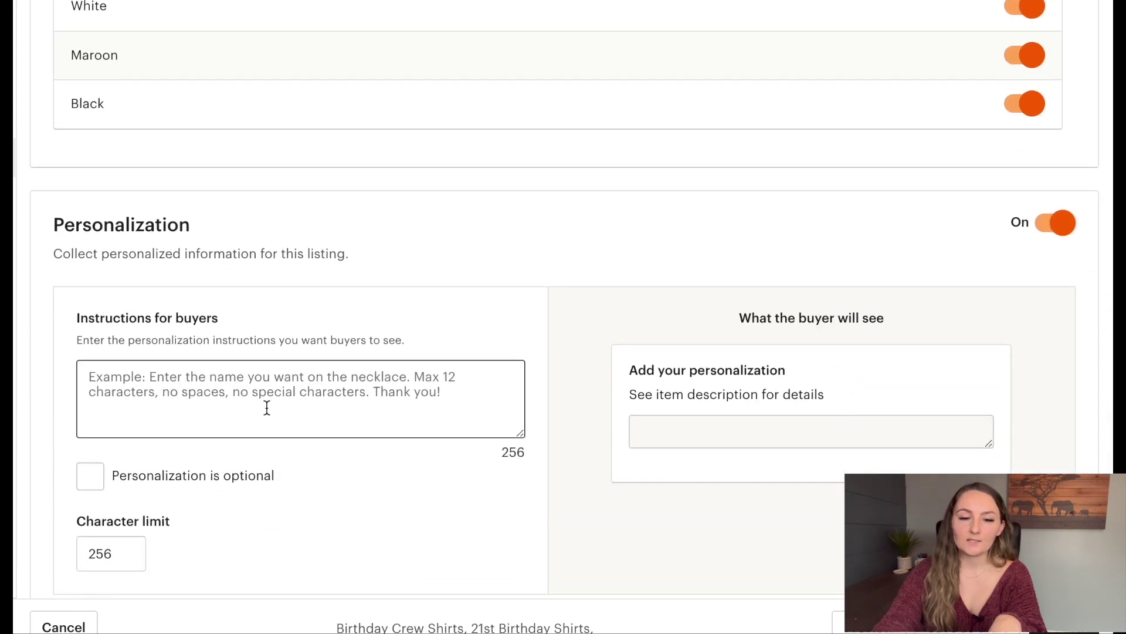
{"action": "type", "text": "Please e"}
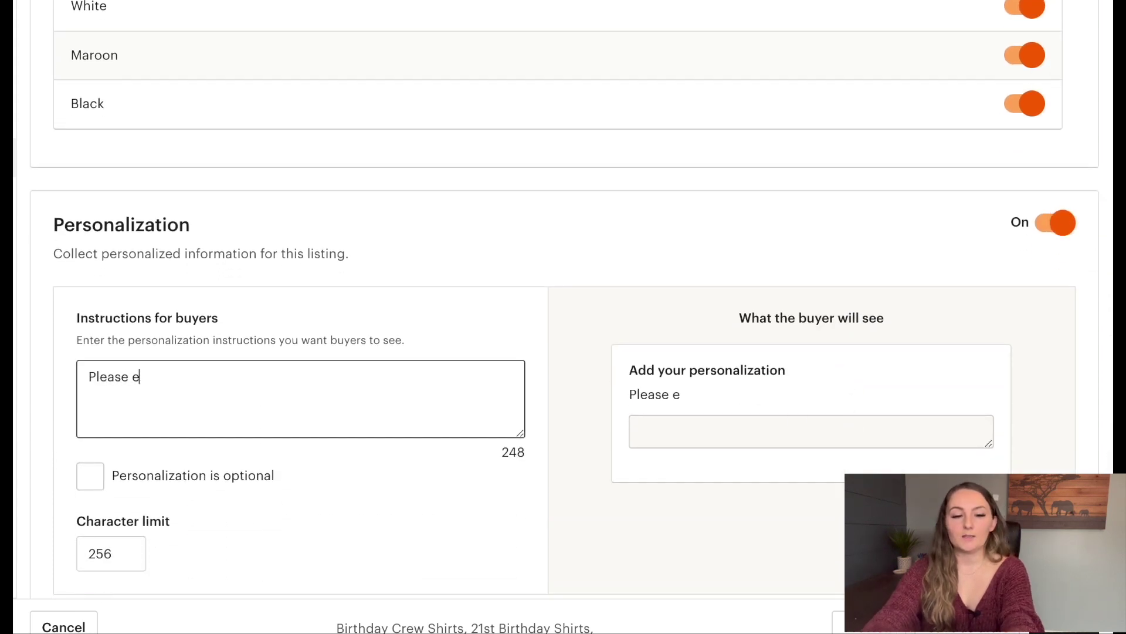
{"action": "type", "text": "nter here what you"}
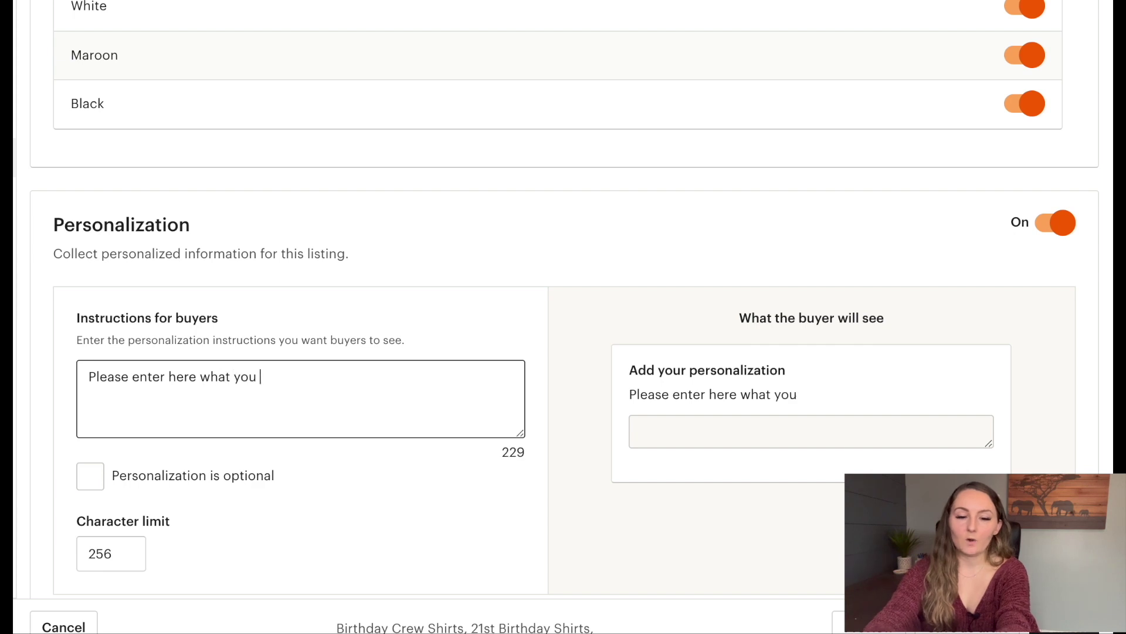
{"action": "key", "text": "Return"}
{"action": "key", "text": "BackSpace"}
{"action": "type", "text": "'d "}
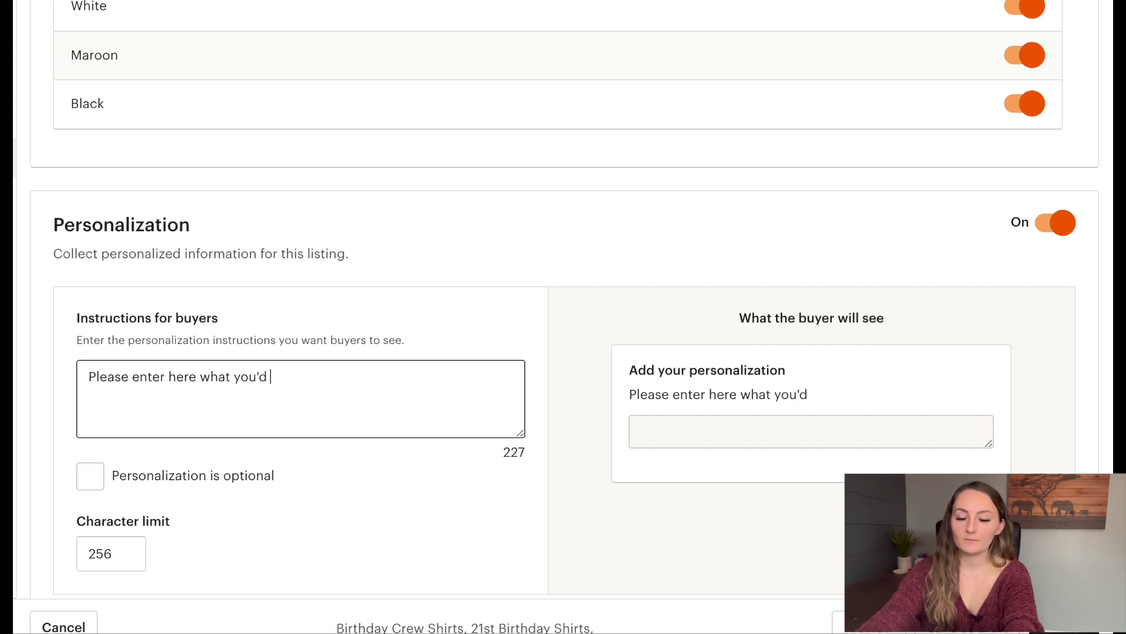
{"action": "type", "text": "like the shirt to say"}
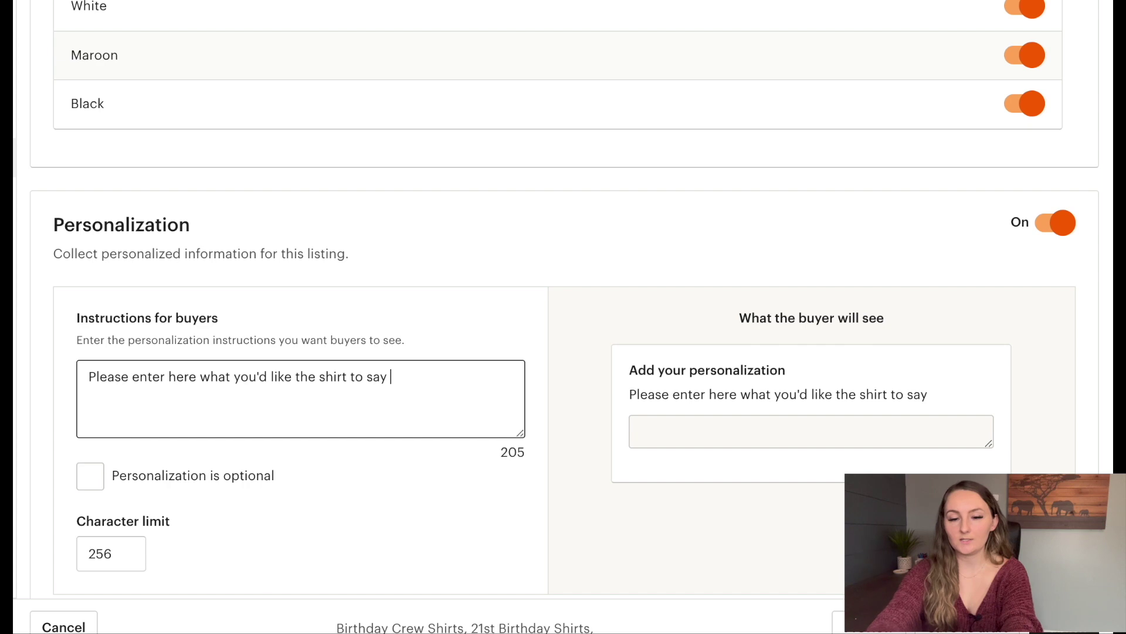
Add a second line to the buyer instructions reading "EX: The Birthday One, The Wild One Etc.".
{"action": "key", "text": "Return"}
{"action": "type", "text": "EX: "}
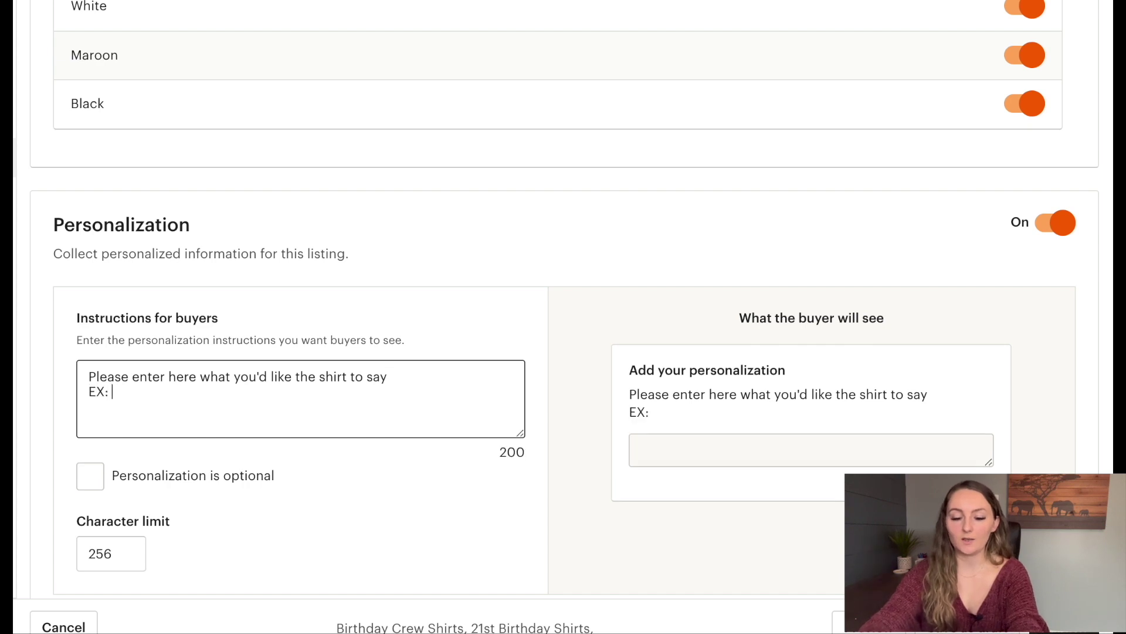
{"action": "type", "text": "The Birthday "}
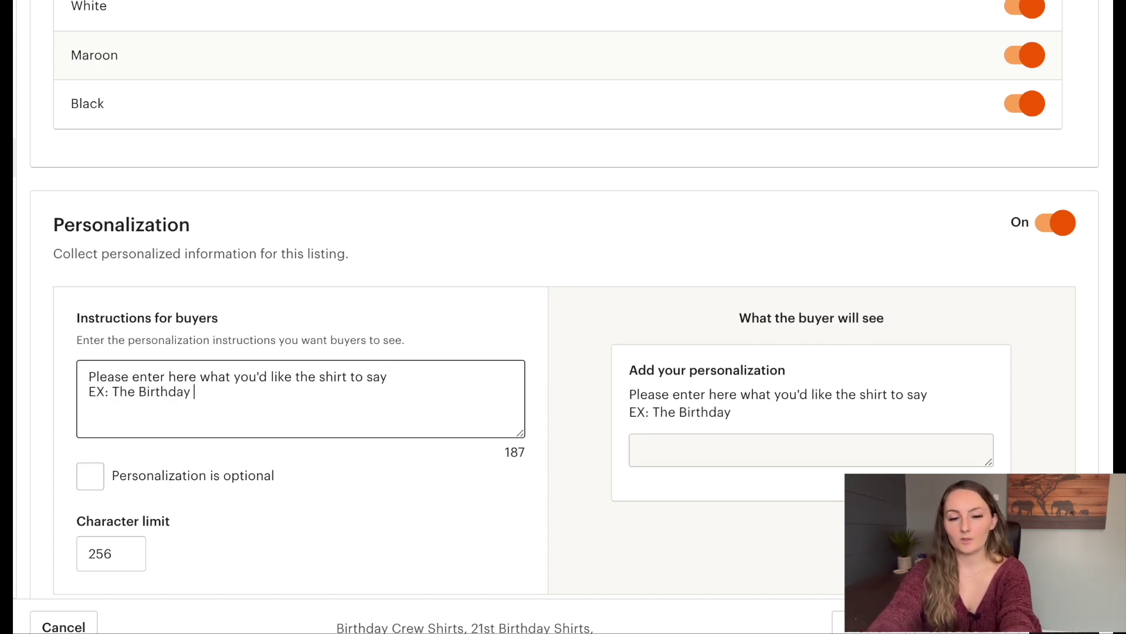
{"action": "type", "text": "One, The Wi"}
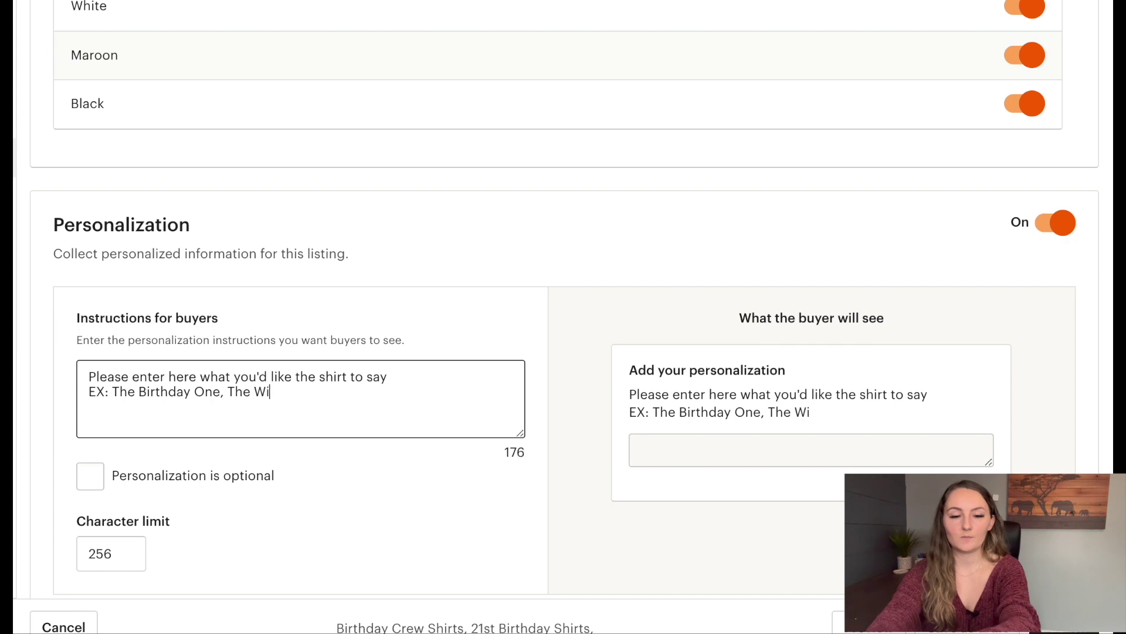
{"action": "type", "text": "ld One Et"}
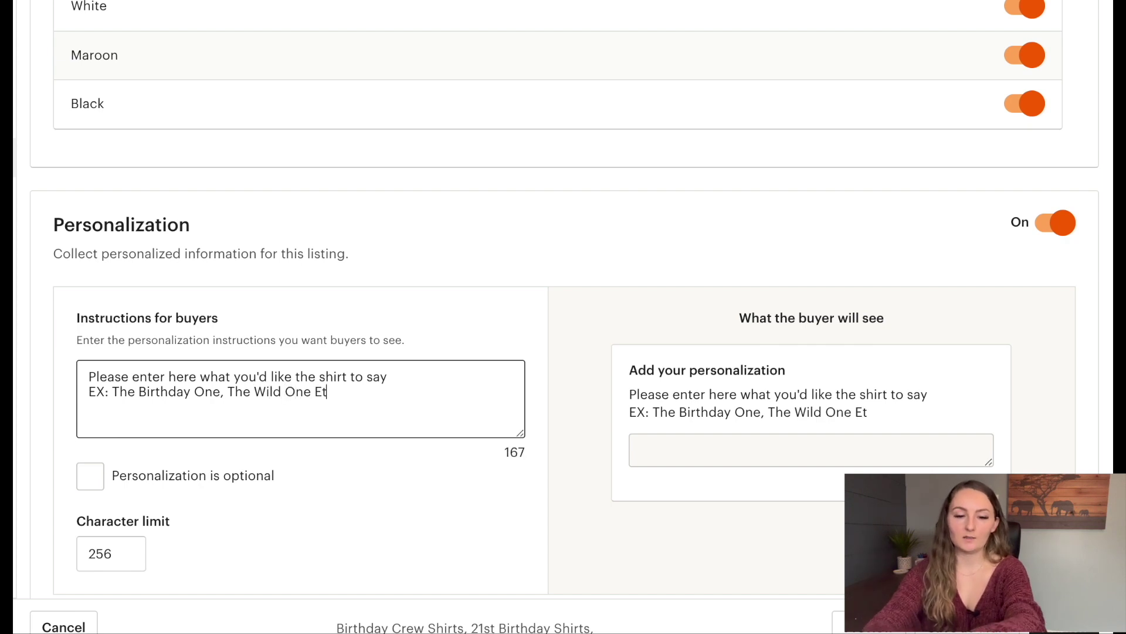
{"action": "type", "text": "c."}
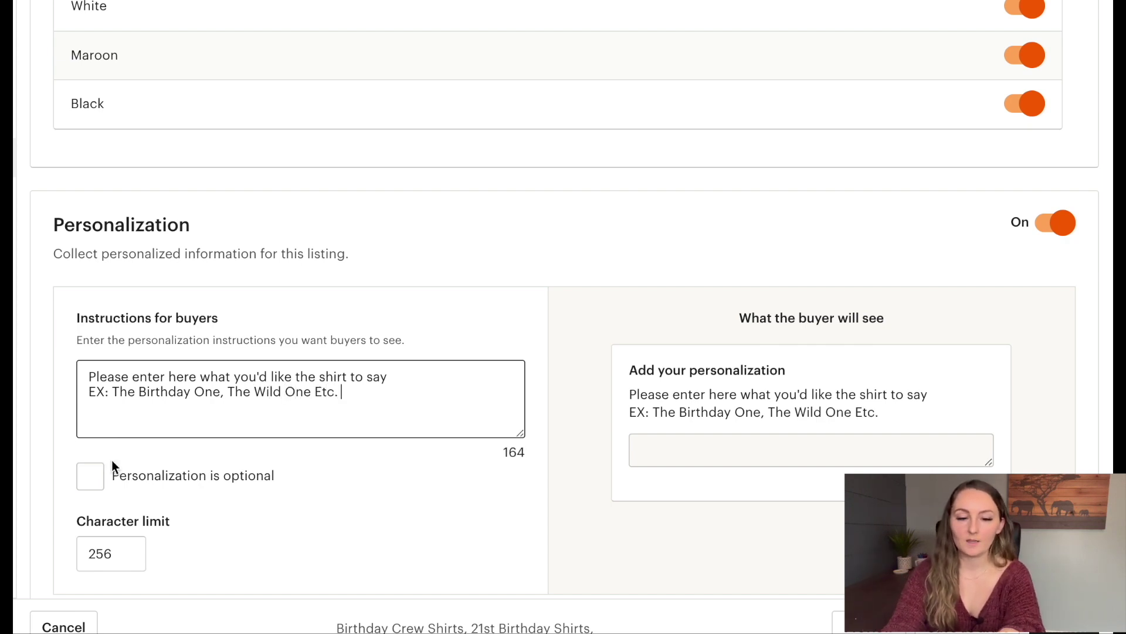
{"action": "scroll", "coordinate": [113, 460], "scroll_direction": "down", "scroll_amount": 1}
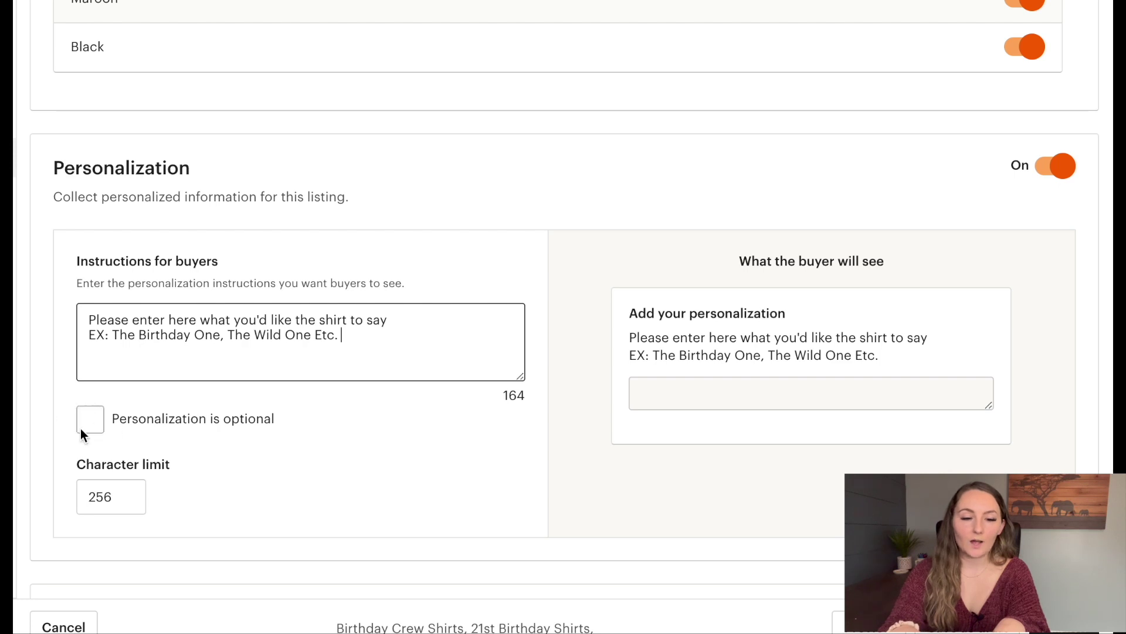